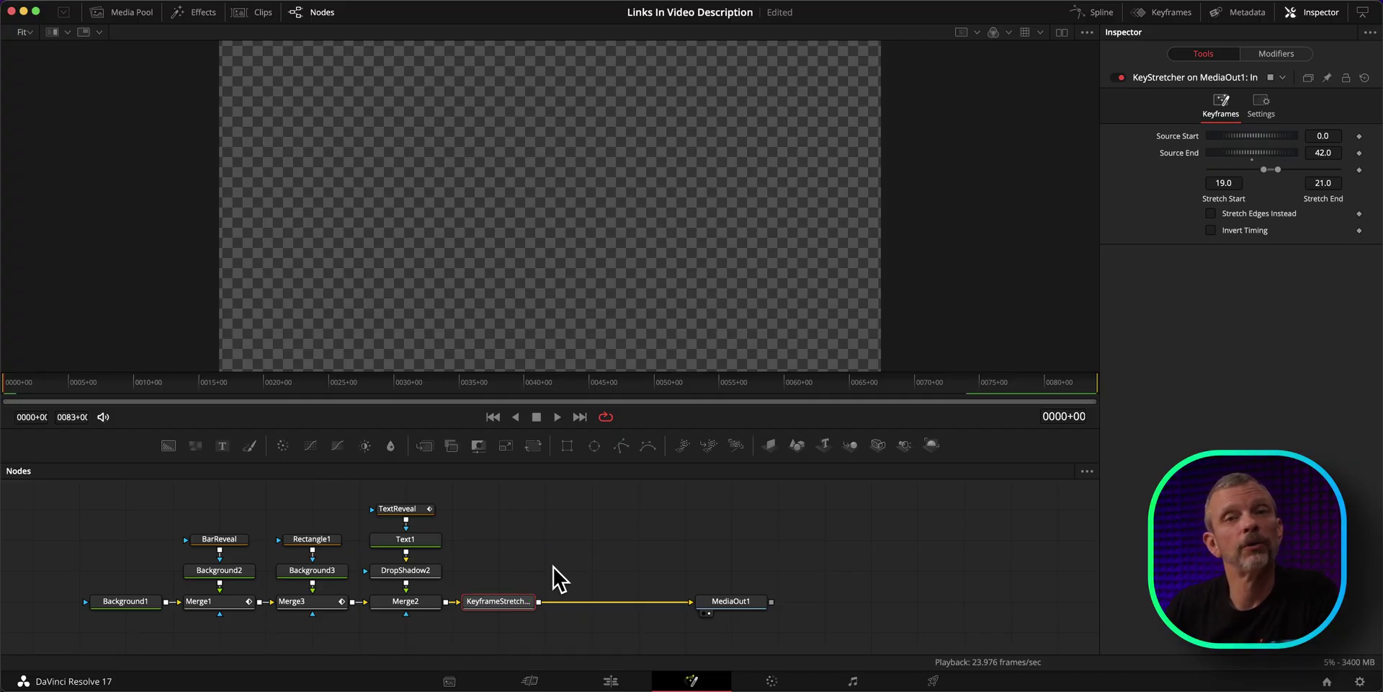
At frame 13, inspect the title composition's Merge1, Merge3 and TextReveal nodes.
left_click(214, 603)
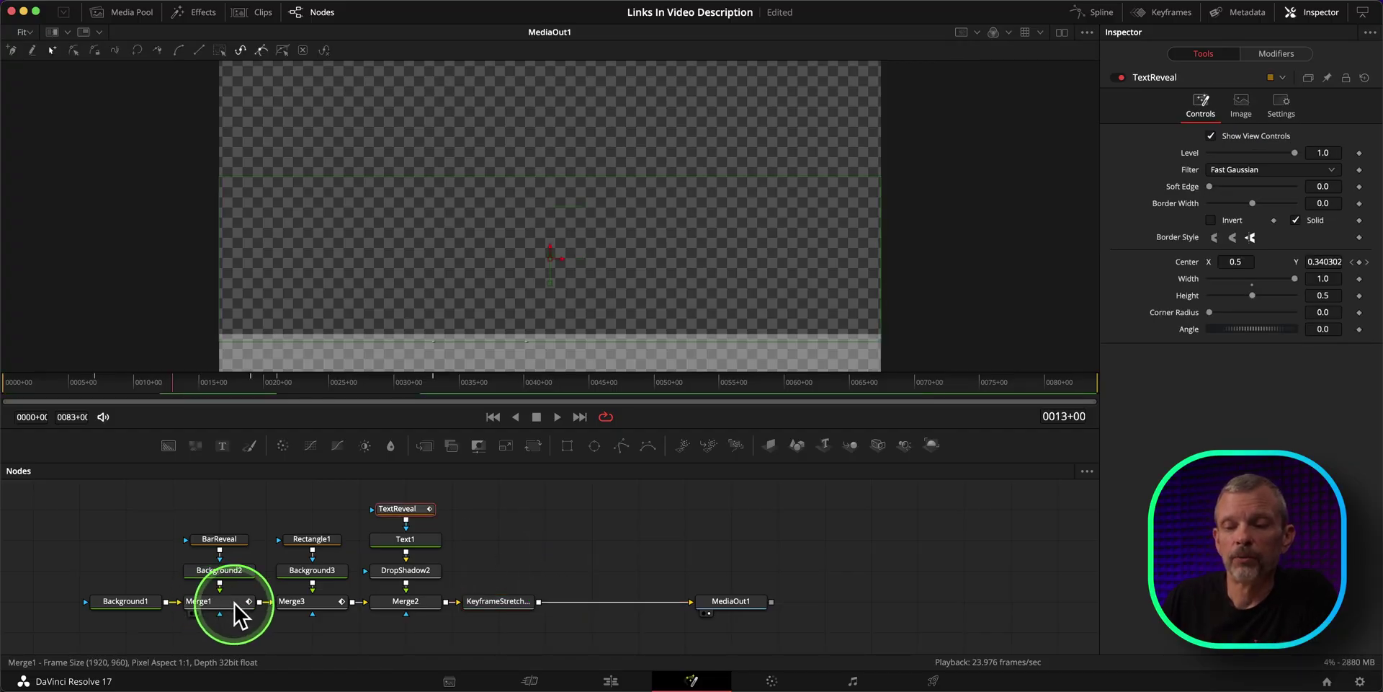
left_click(331, 610)
left_click(408, 535)
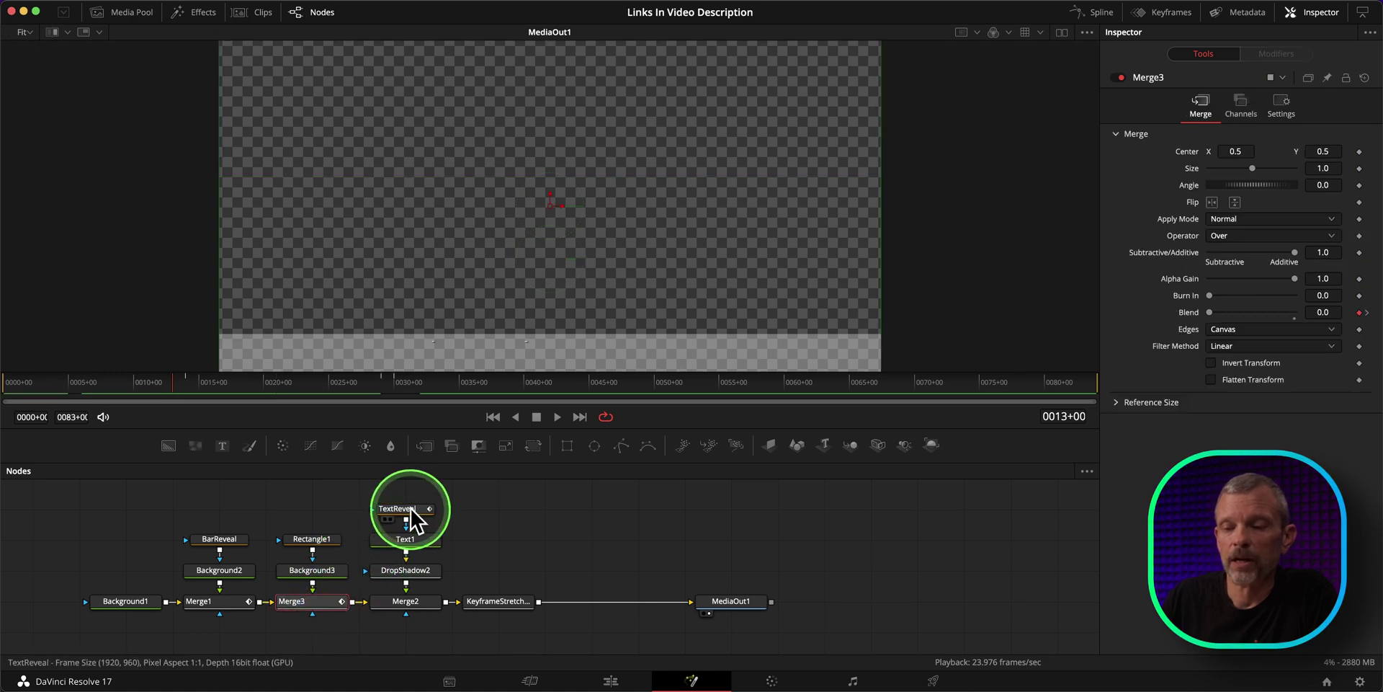
left_click(410, 510)
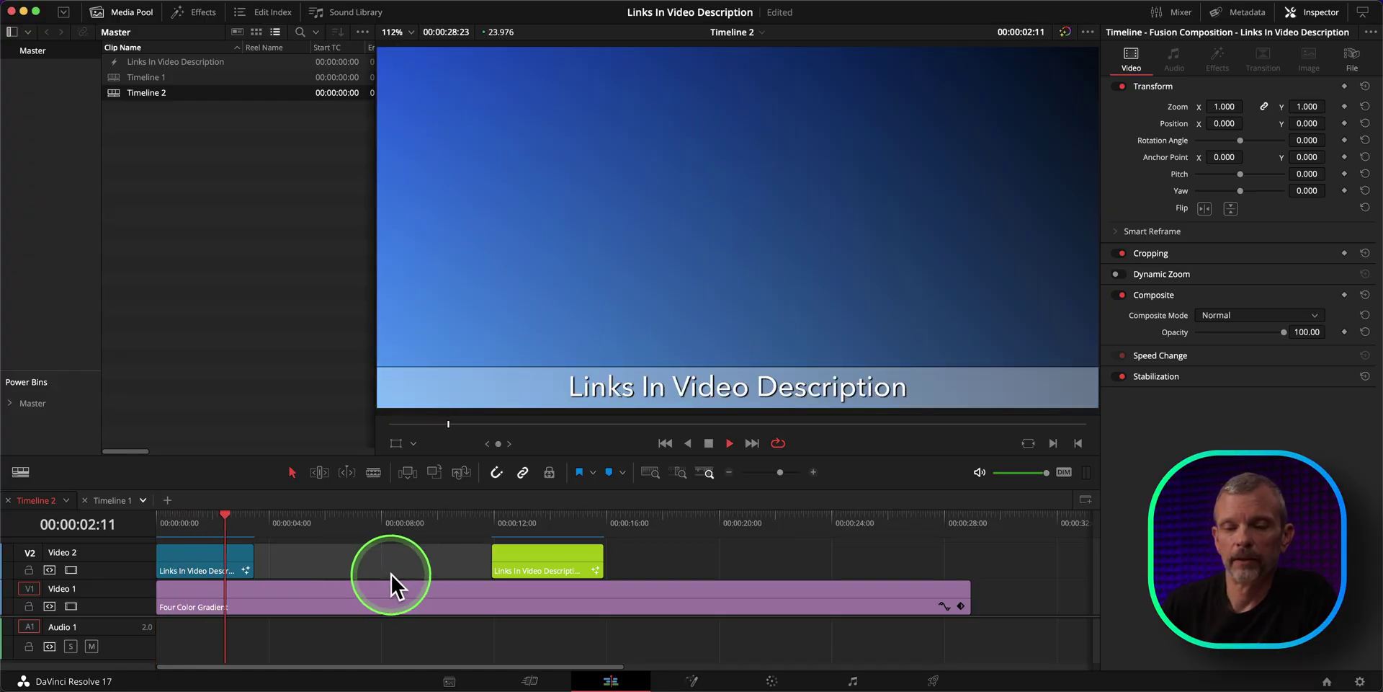
Copy the title onto a new Video 3 track, lower its opacity and lengthen it to about 8 seconds.
key("space")
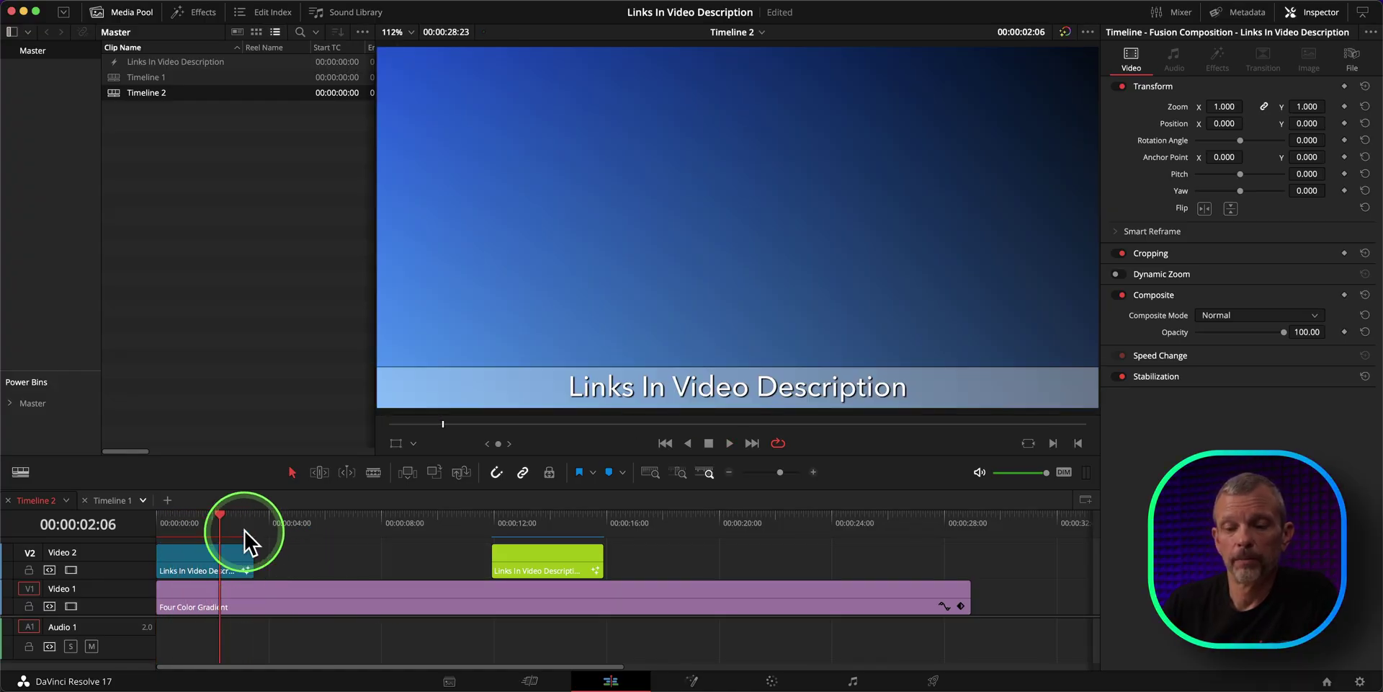
left_click_drag(197, 549, 200, 539)
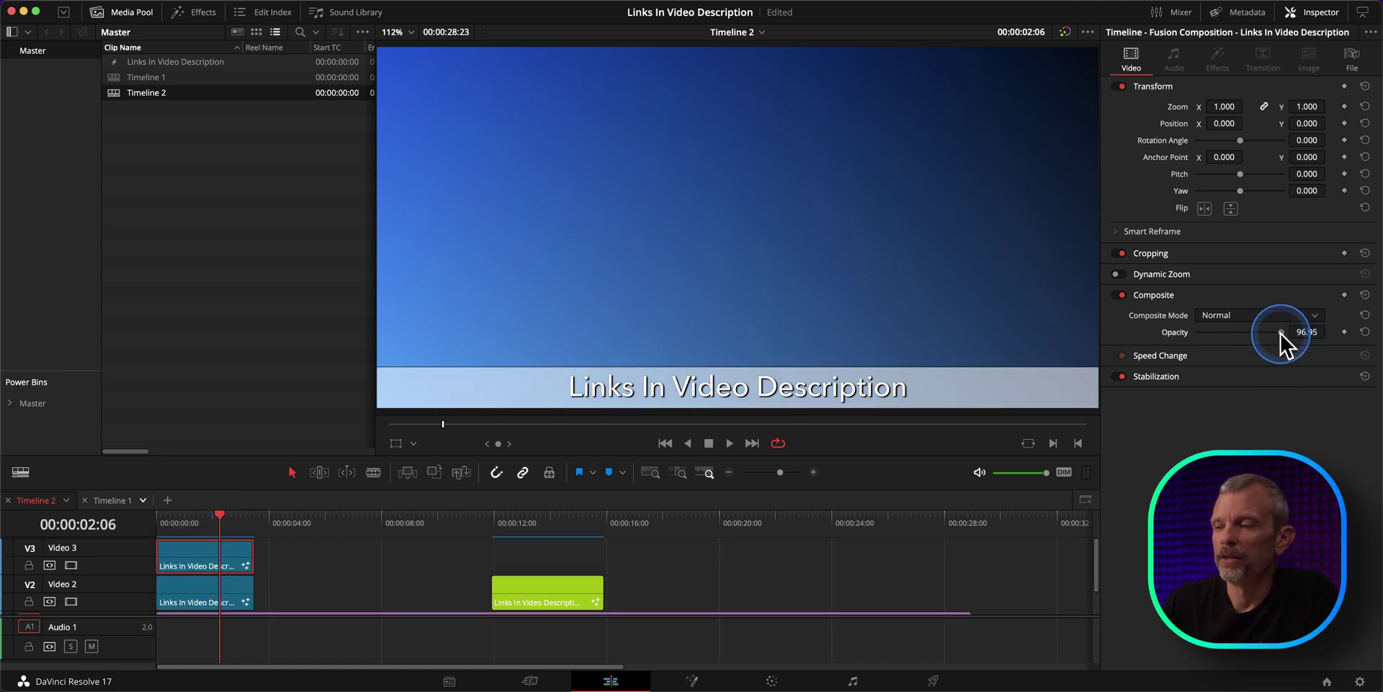
left_click_drag(1281, 333, 1217, 335)
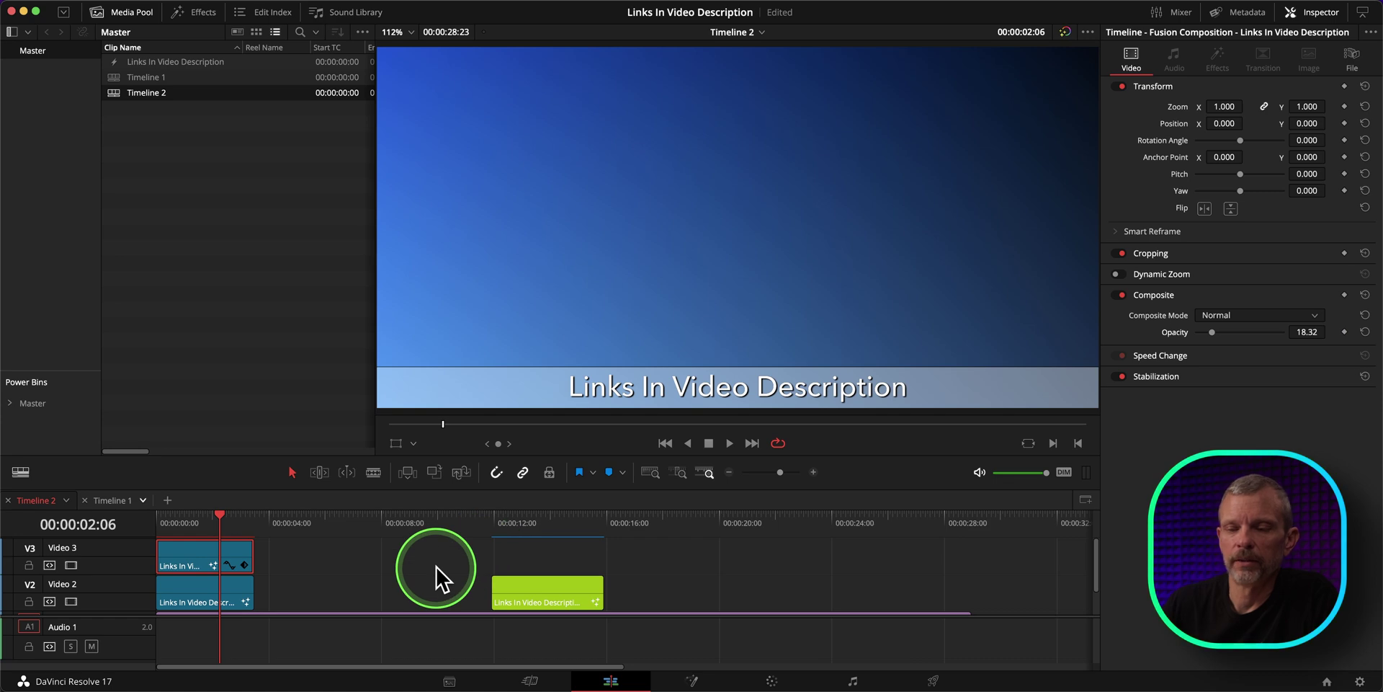
left_click_drag(262, 571, 378, 565)
Play back the lengthened title, then move the Video 2 title to start around 4 seconds.
key("Home")
key("space")
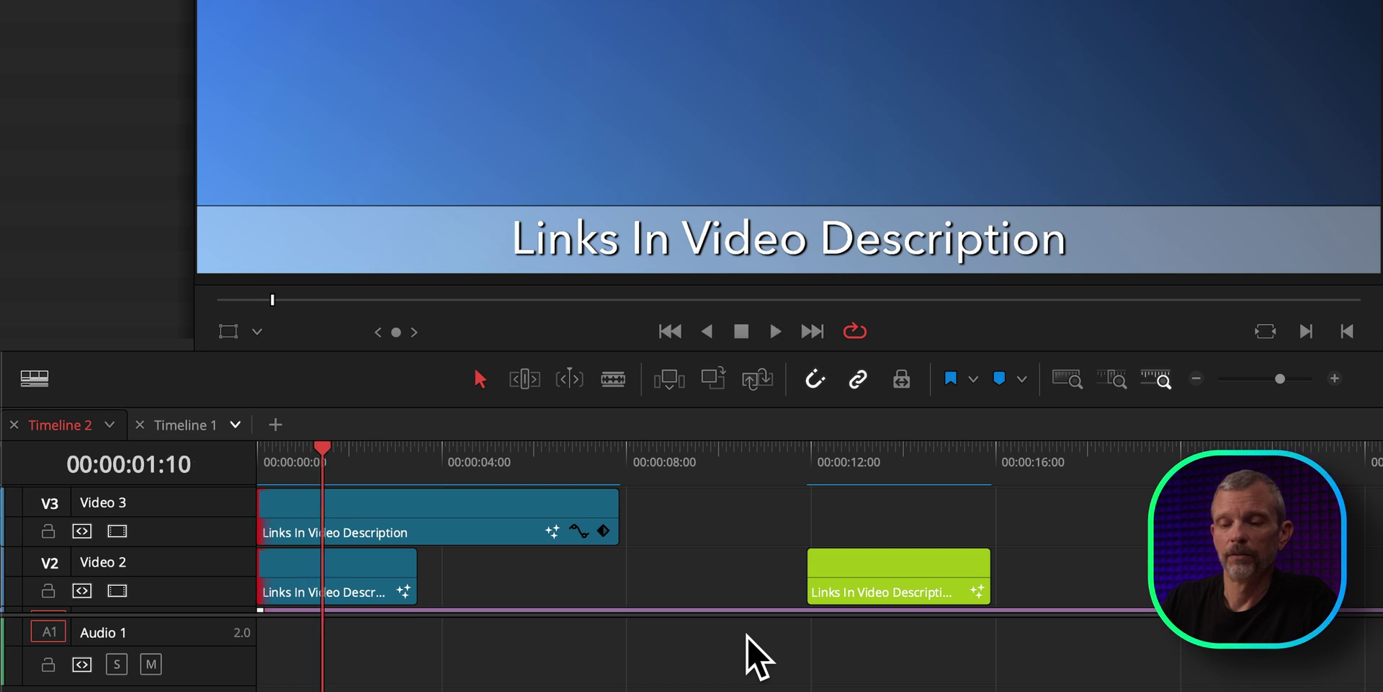
key("Home")
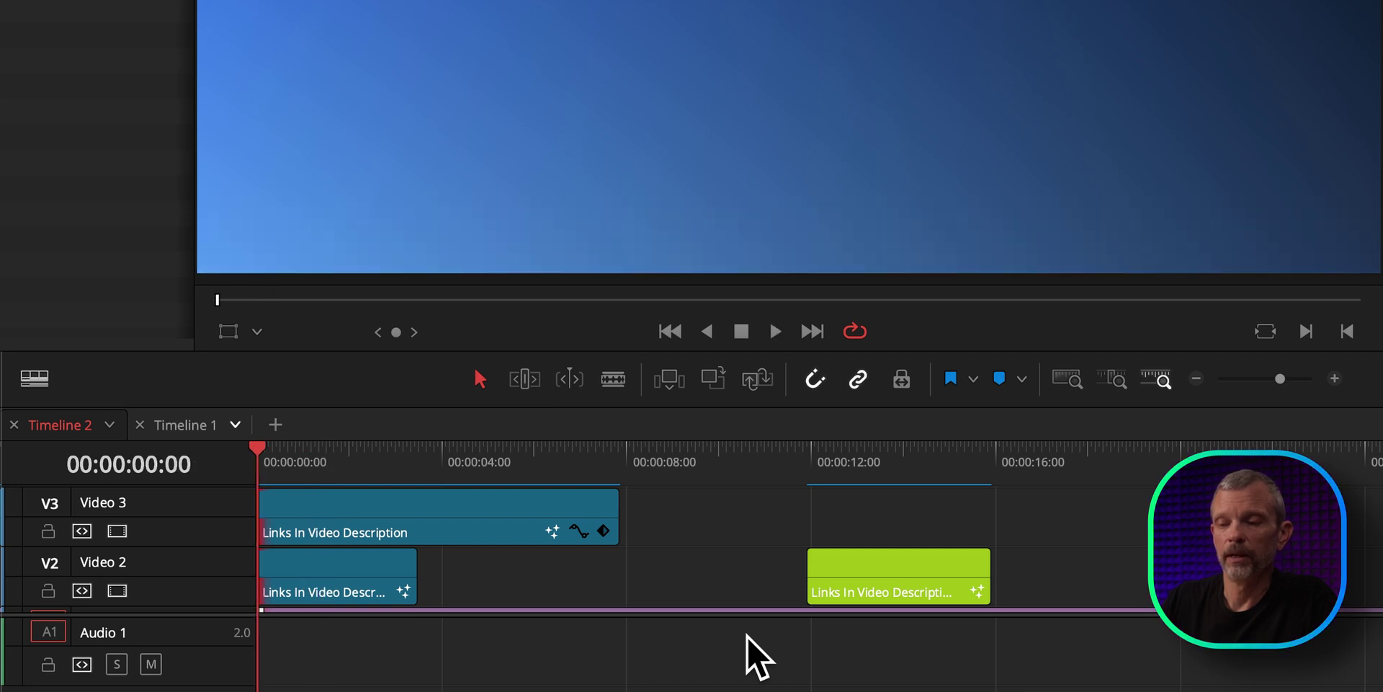
key("space")
key("space")
key("Home")
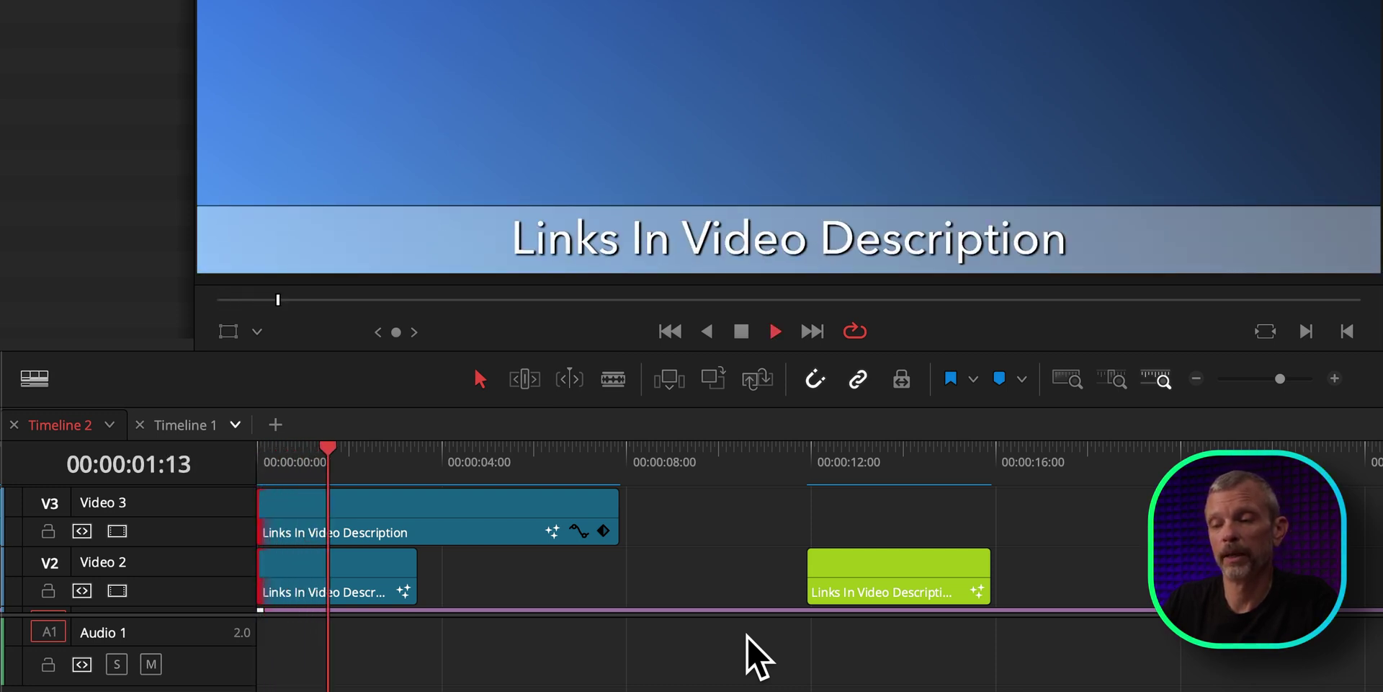
key("space")
key("Home")
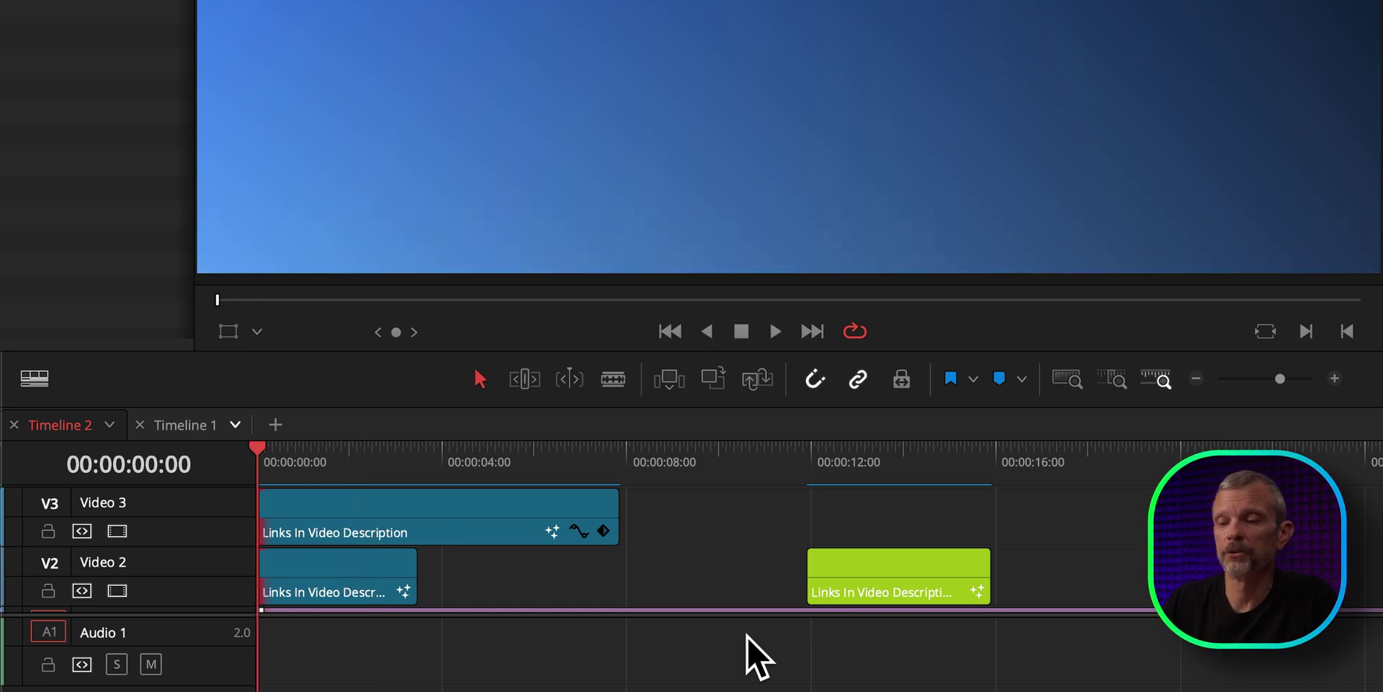
key("space")
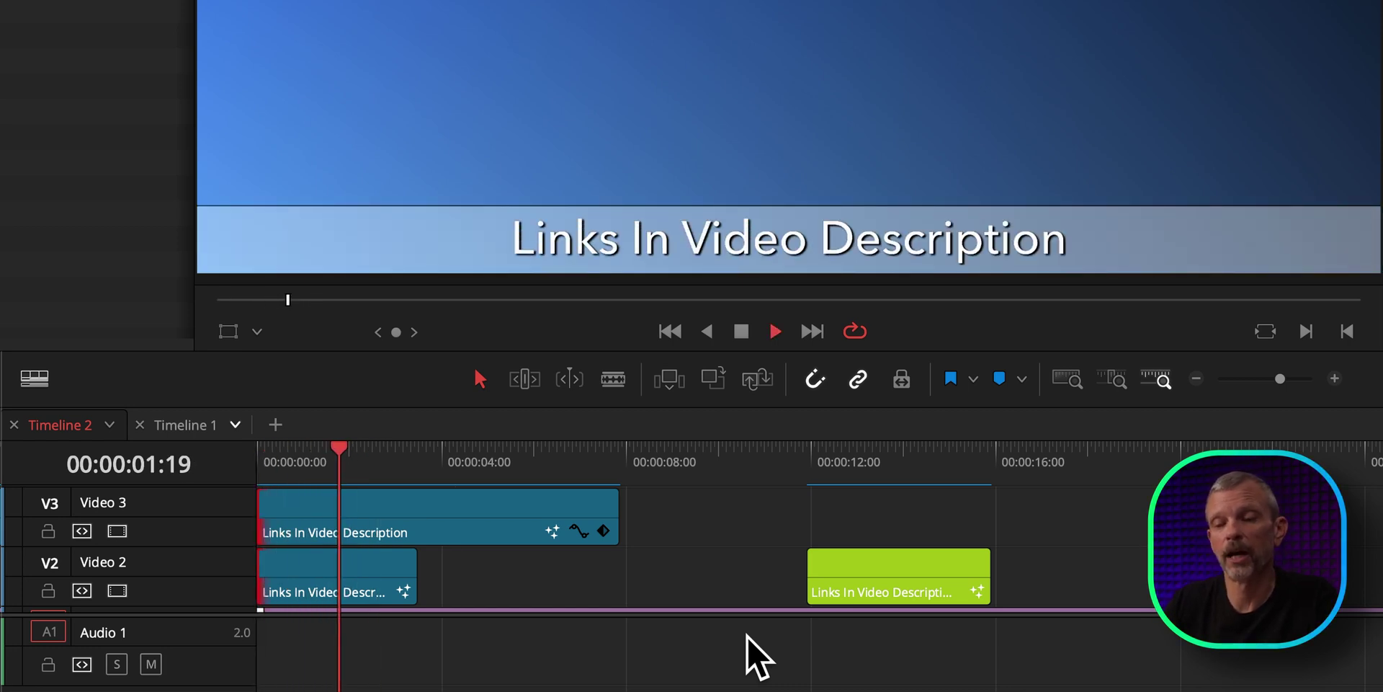
key("space")
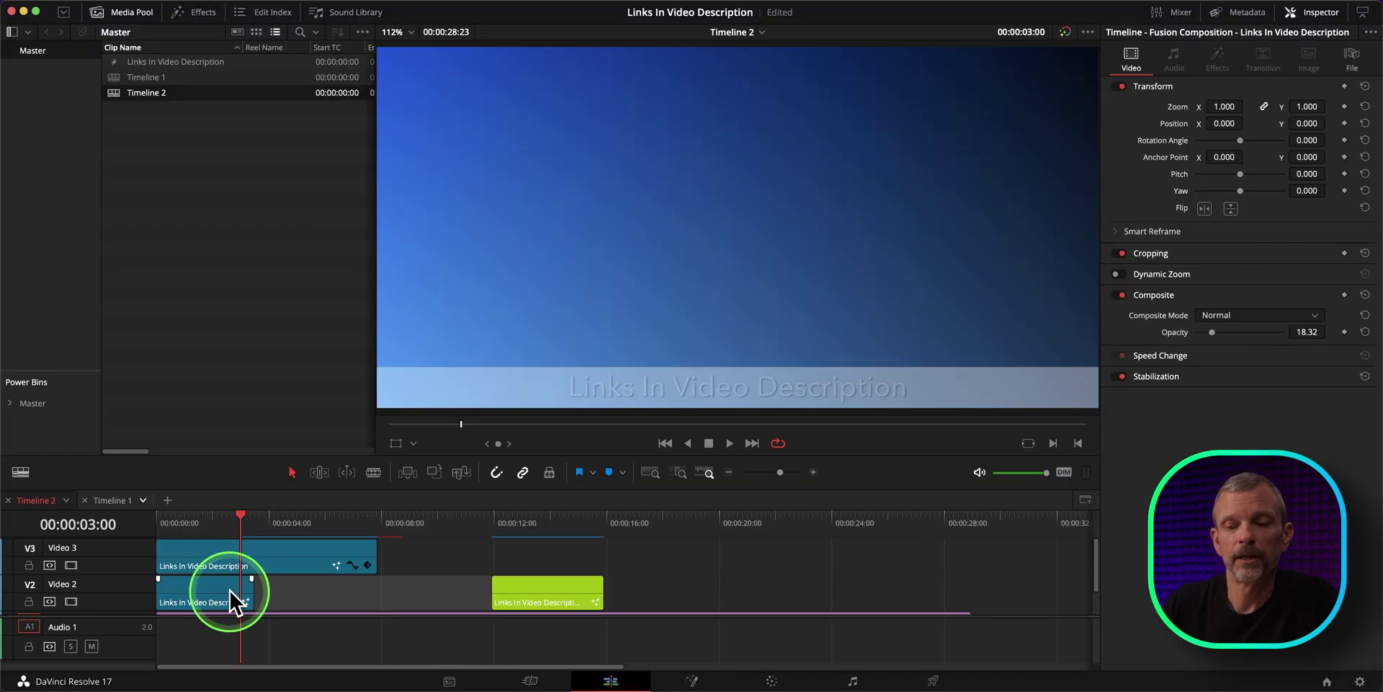
left_click(372, 576)
left_click_drag(226, 589, 332, 591)
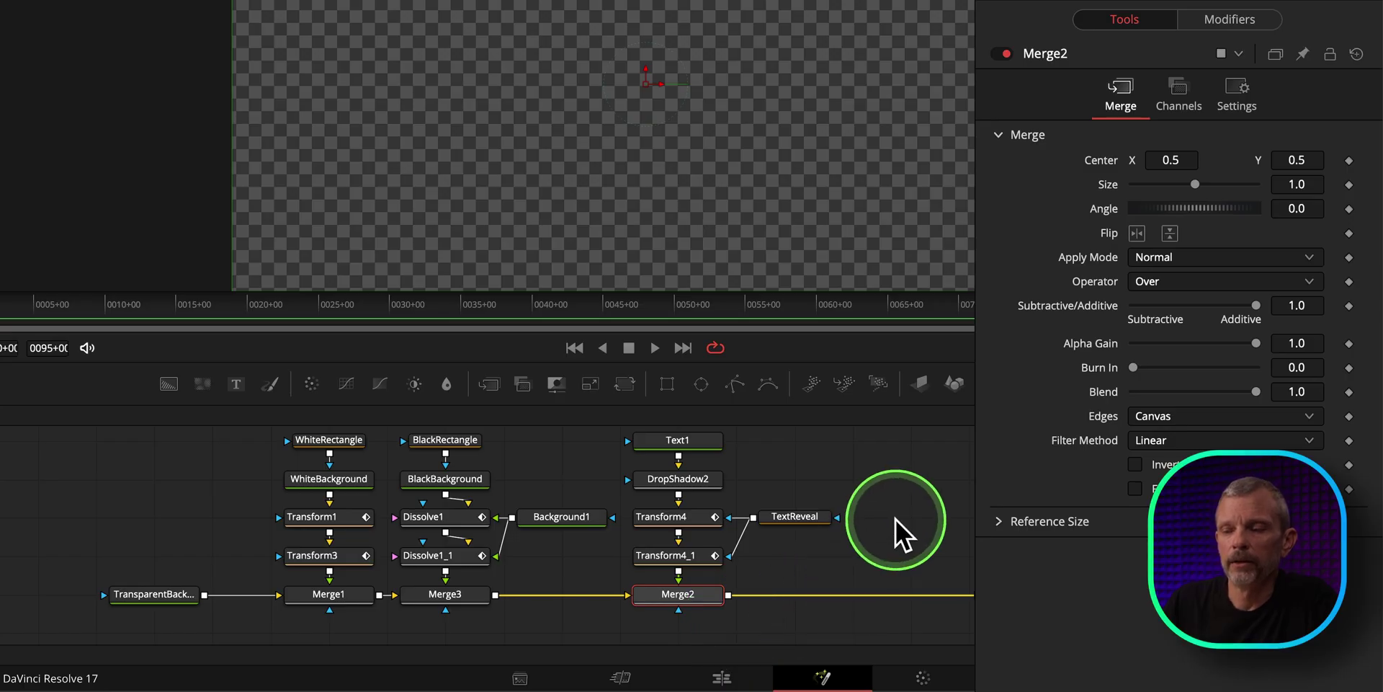
Expand the Anim Curves modifier driving Transform1's center in the Inspector.
left_click_drag(905, 526, 867, 546)
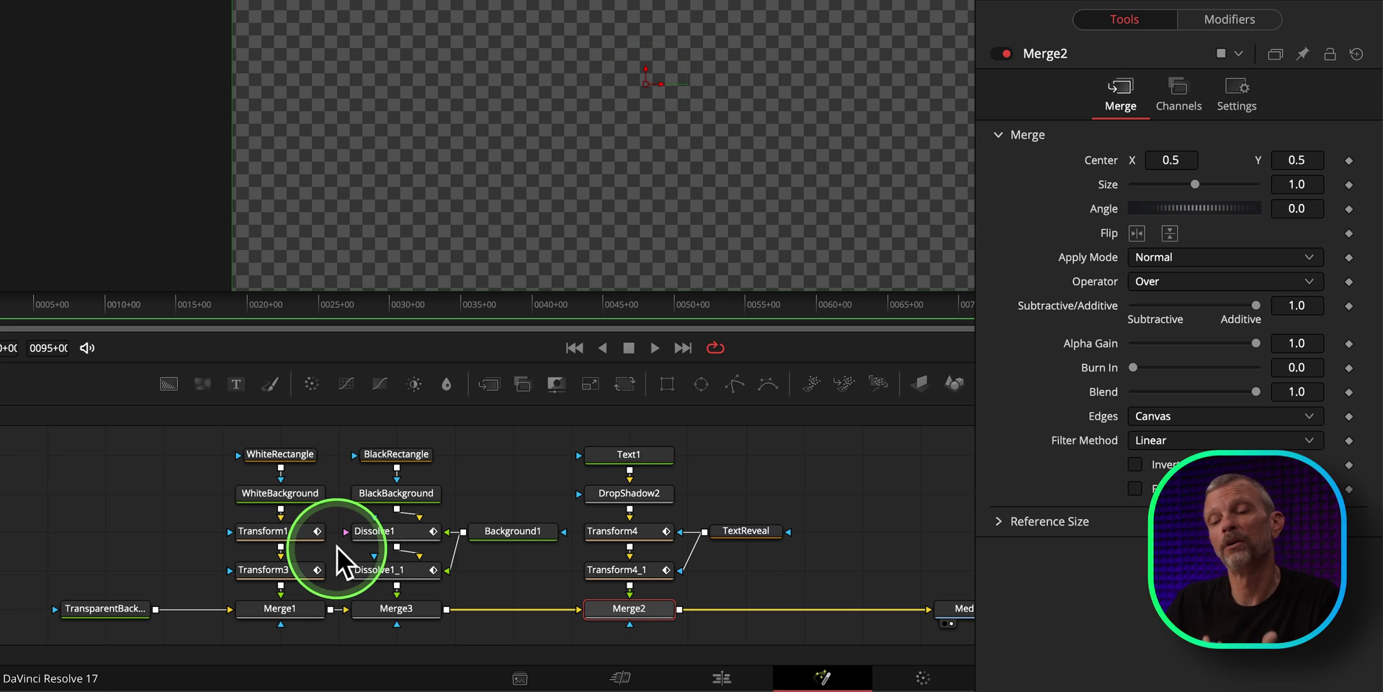
left_click(266, 531)
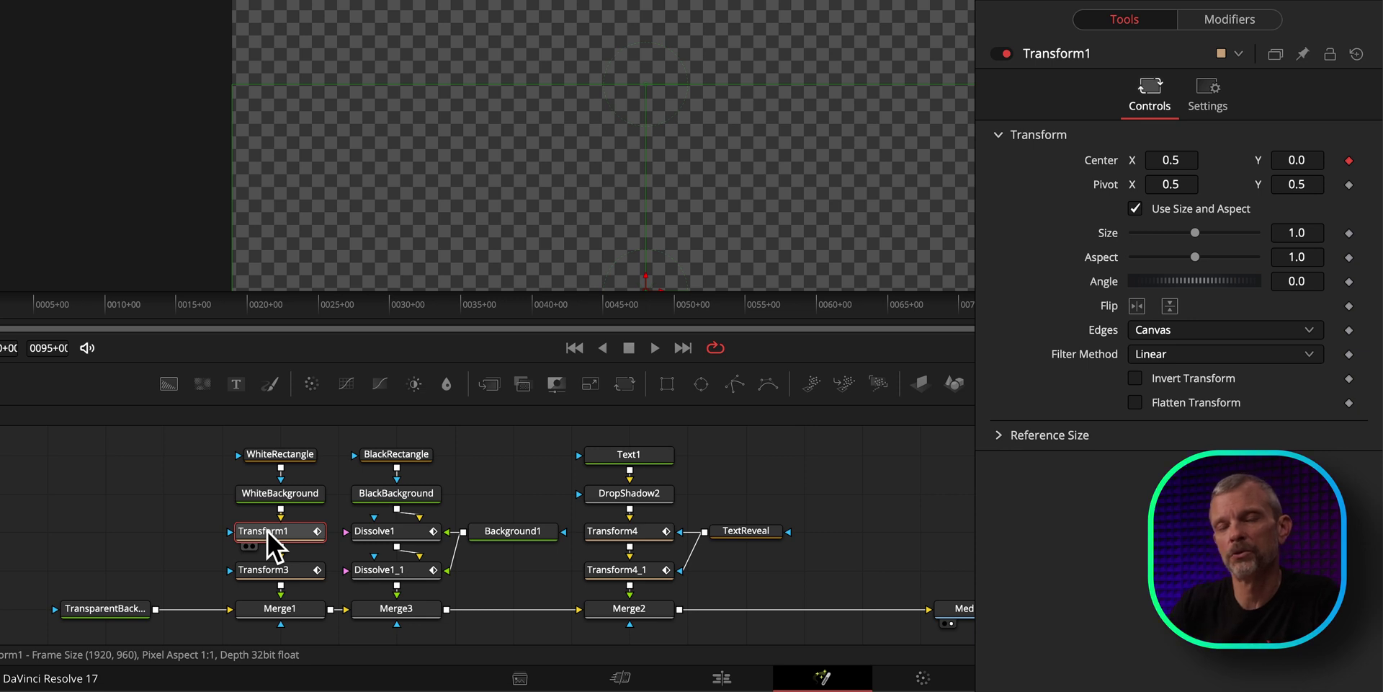
left_click(888, 324)
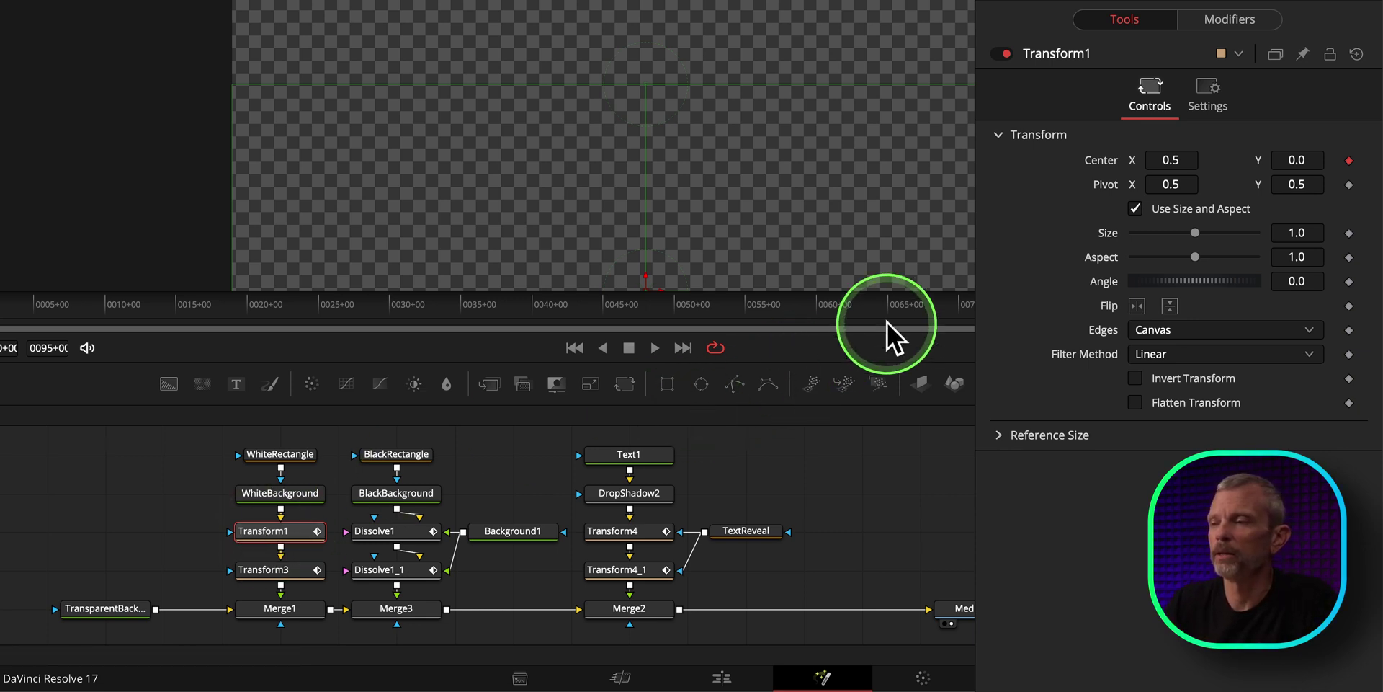
left_click(1243, 20)
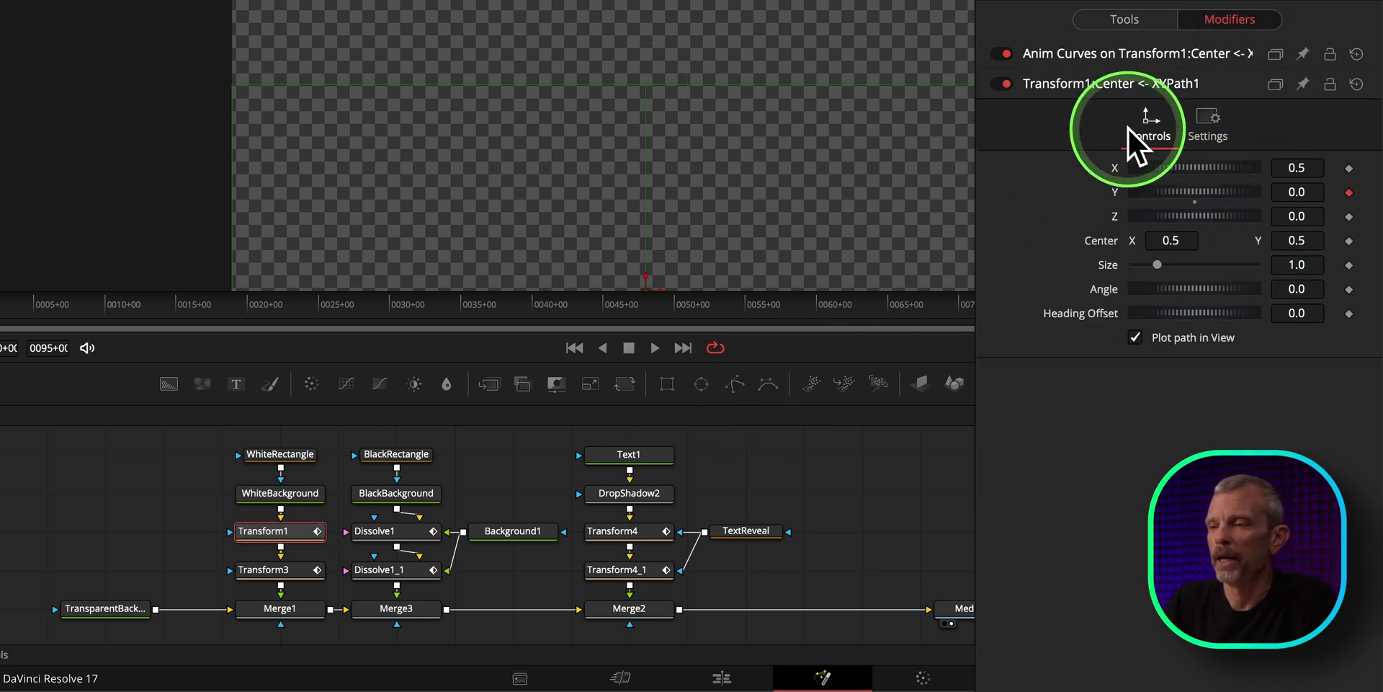
left_click(1139, 54)
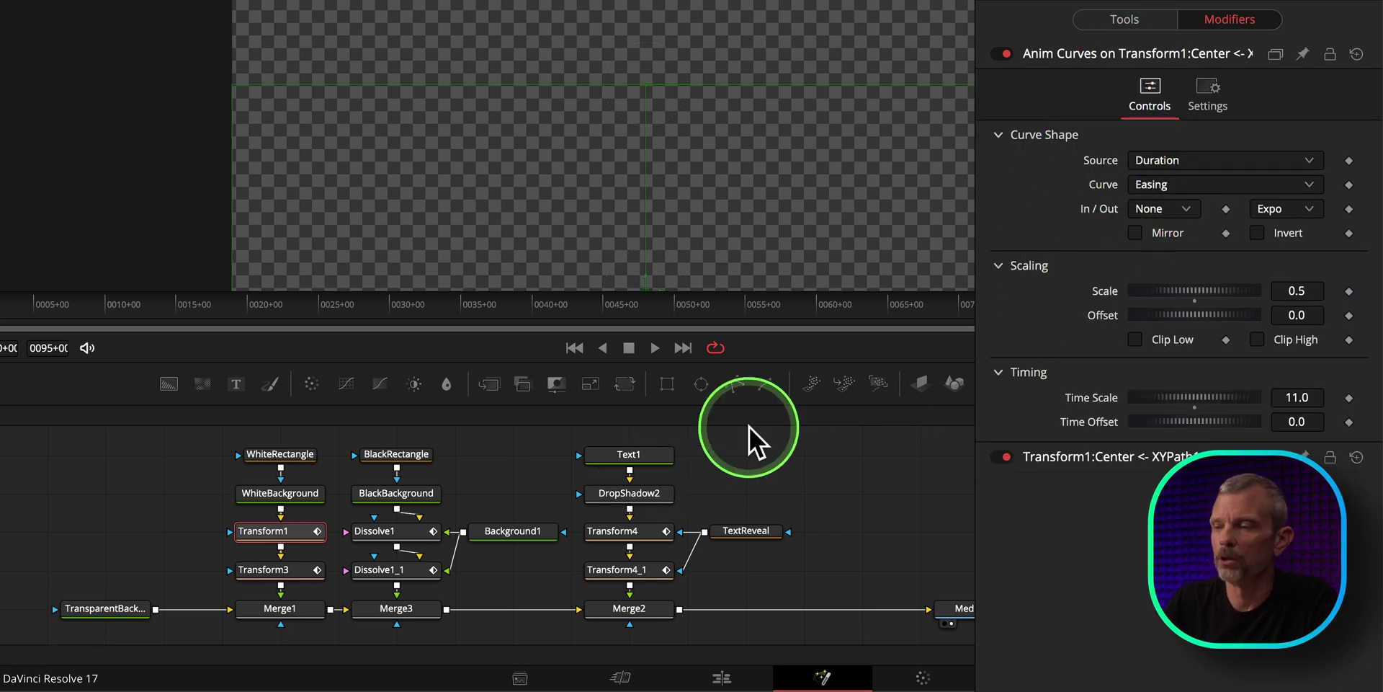
Expand the Anim Curves settings for Transform3 and Transform4_1 (Duration source, Expo in easing, Time Scale 10).
left_click(277, 573)
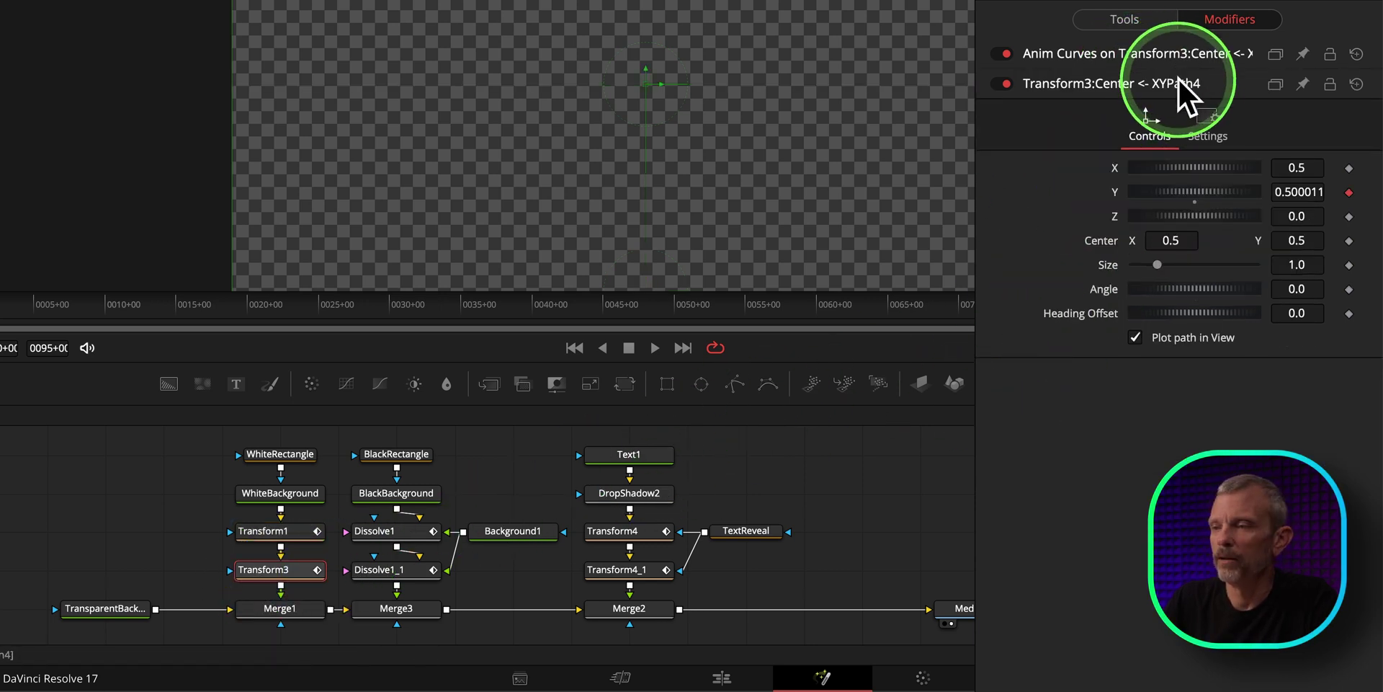
left_click(1174, 58)
left_click(890, 442)
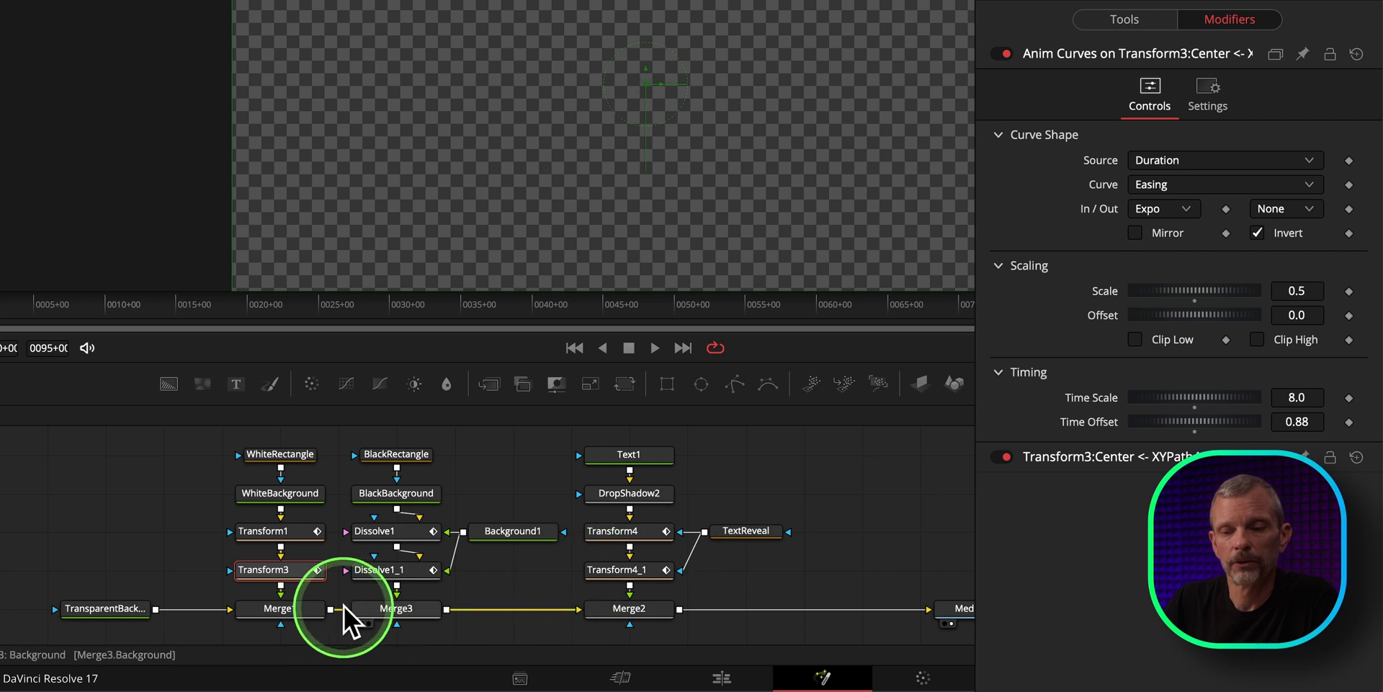
left_click(1079, 173)
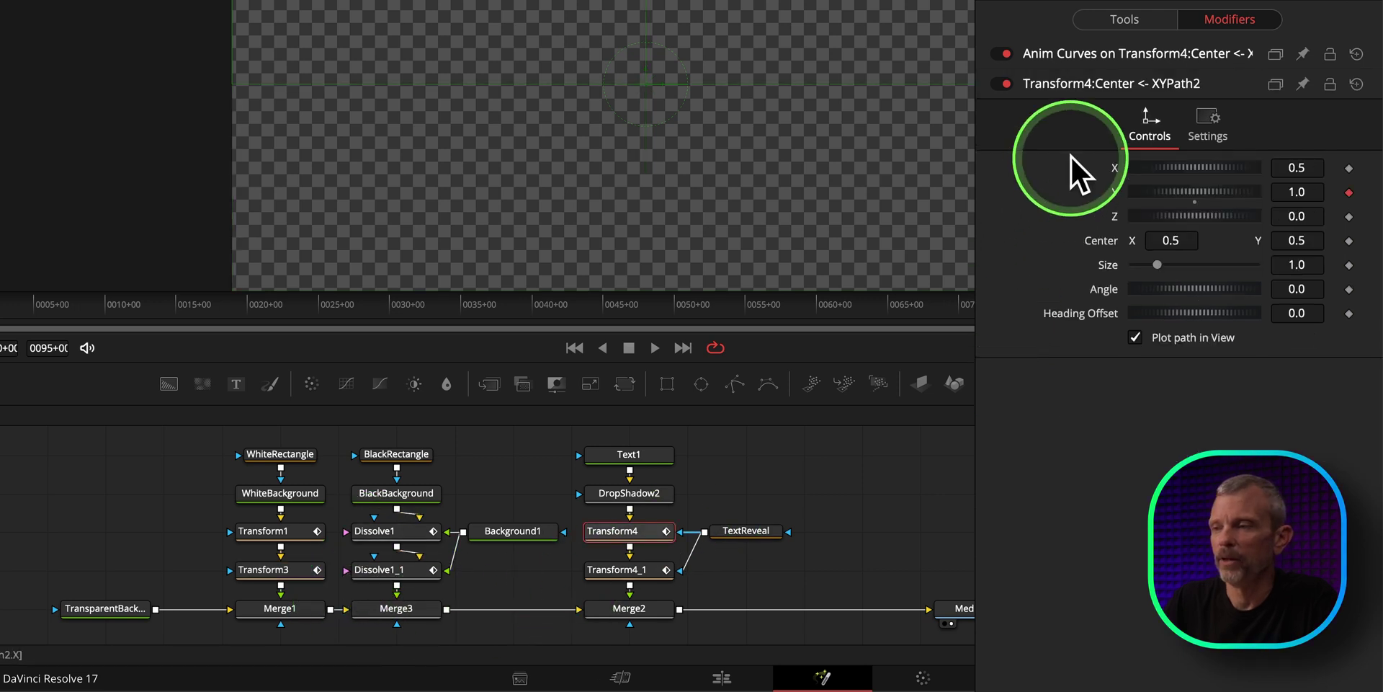
left_click(1106, 57)
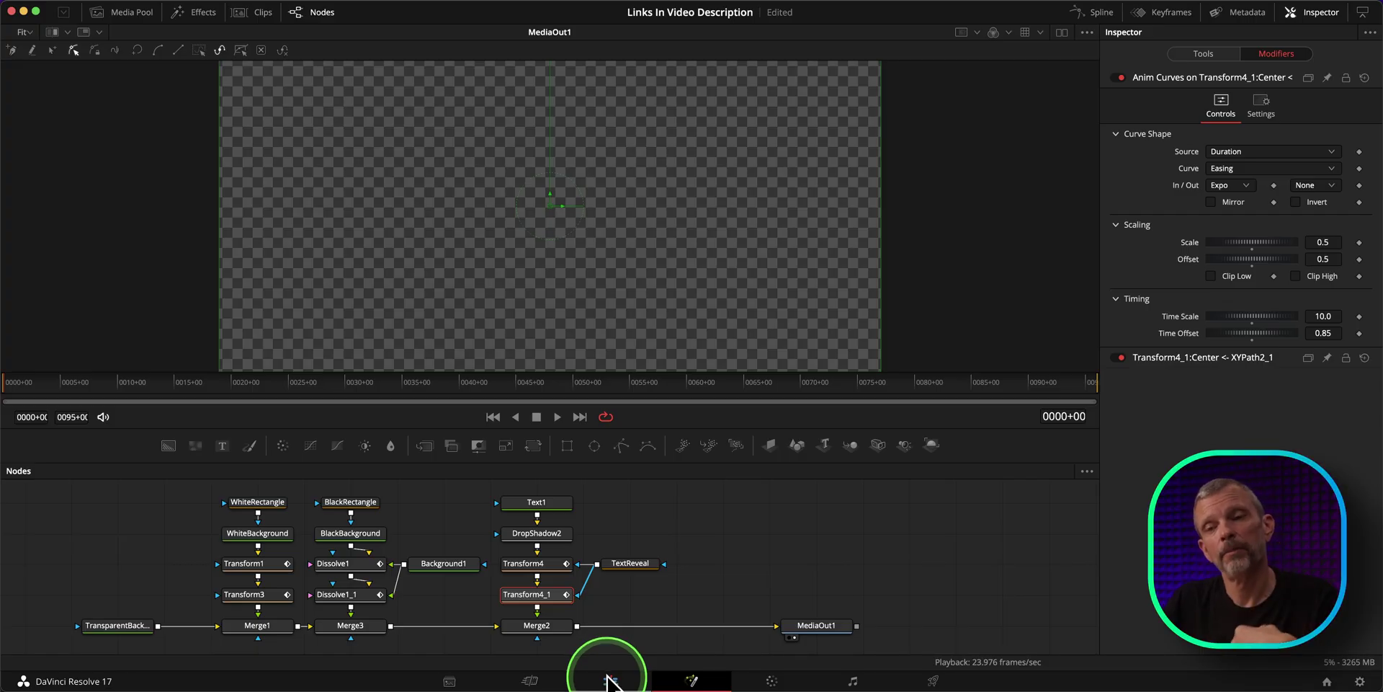
left_click(609, 681)
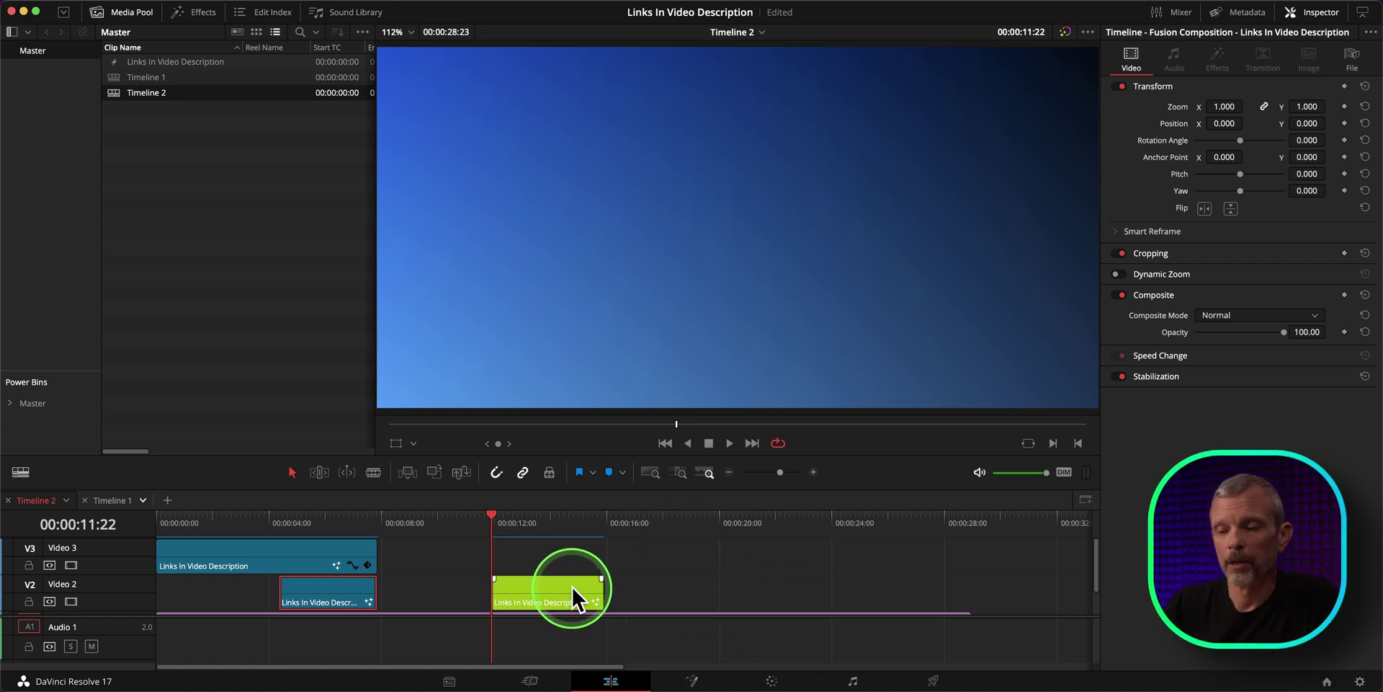
Copy the green title clip onto Video 3 and extend the copy by 3:22.
left_click_drag(573, 588, 577, 565)
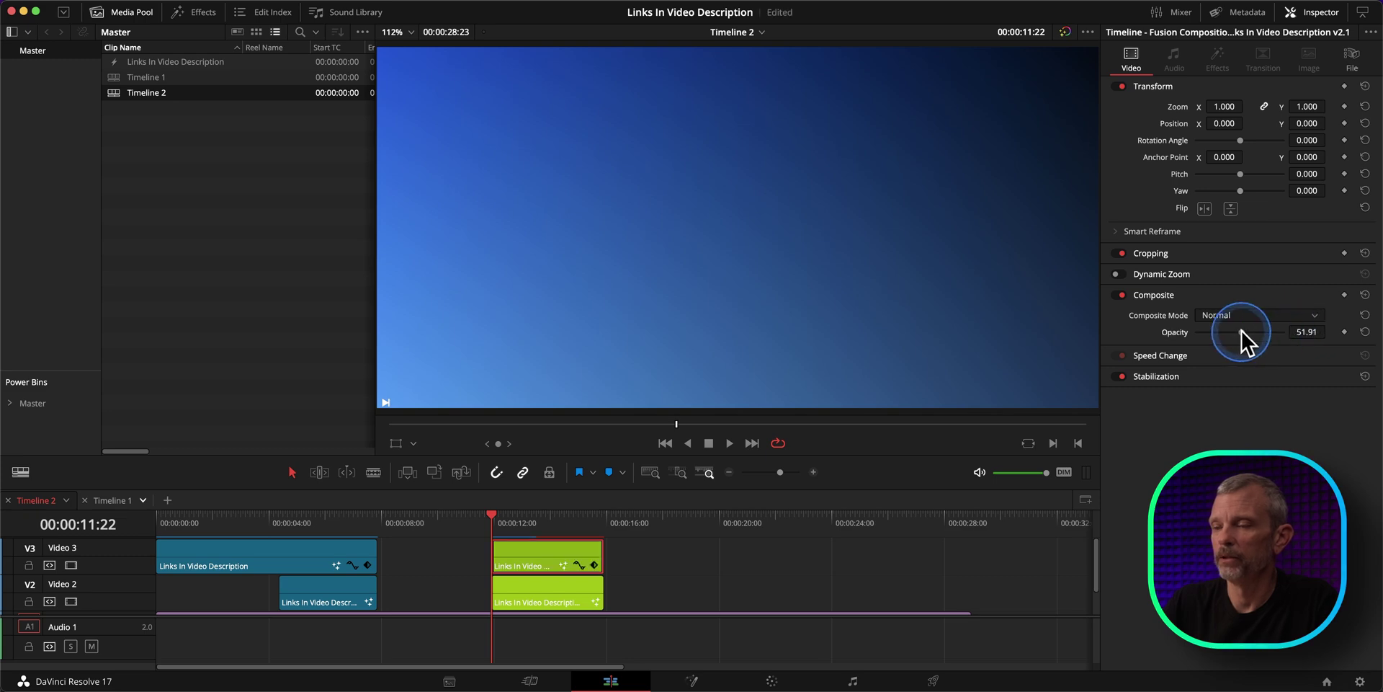
left_click_drag(603, 556, 714, 557)
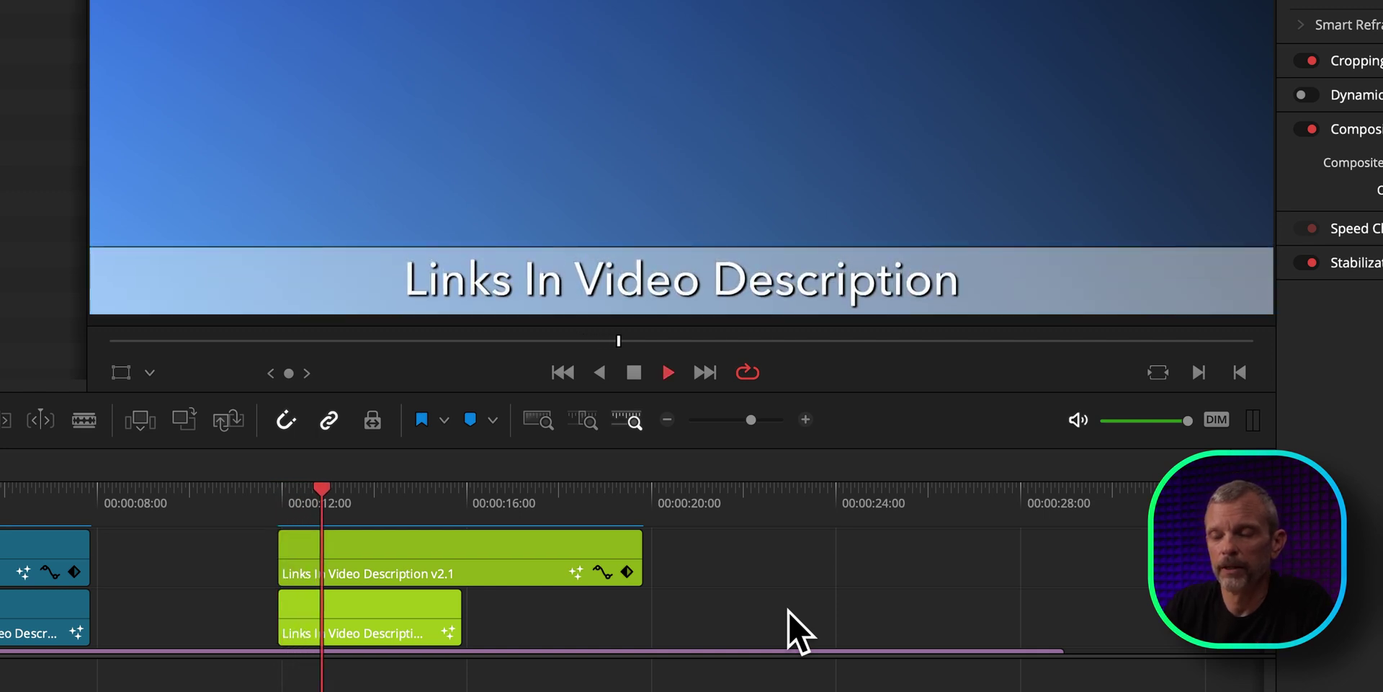
key("space")
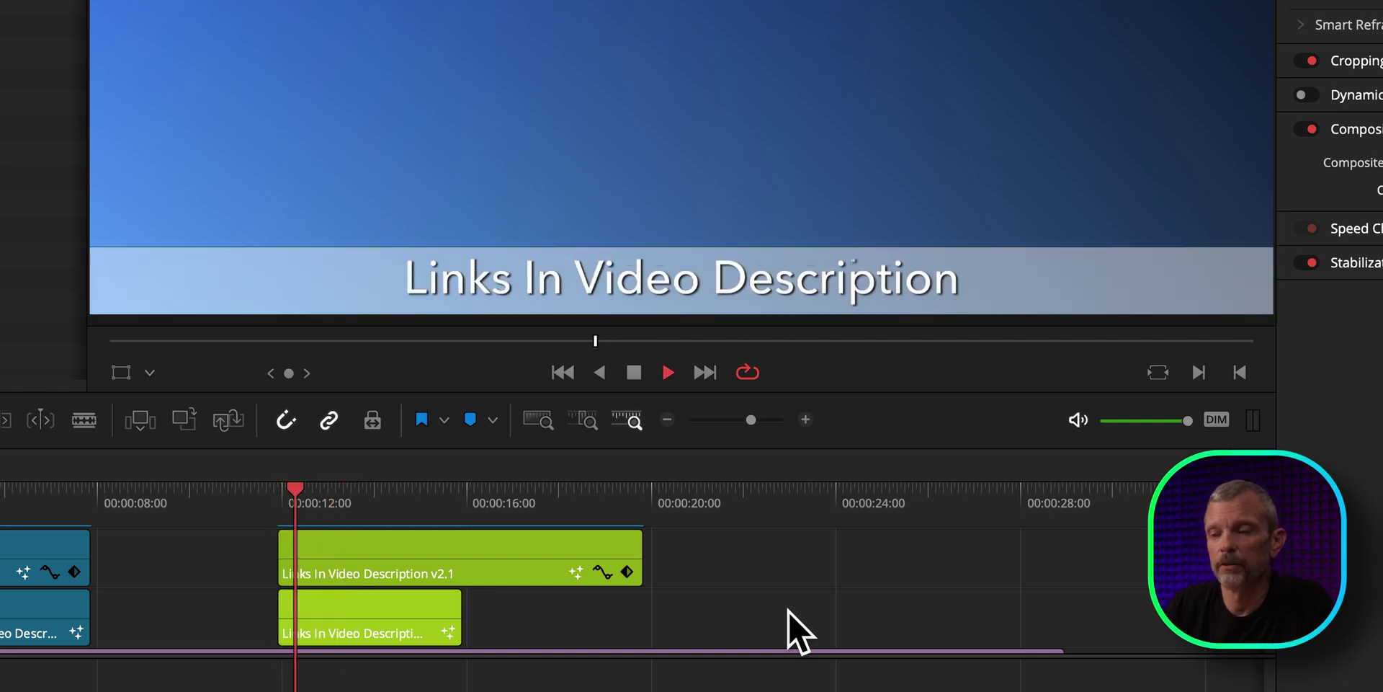
Replay the titles from about 16.8 and 6 seconds to compare them.
key("space")
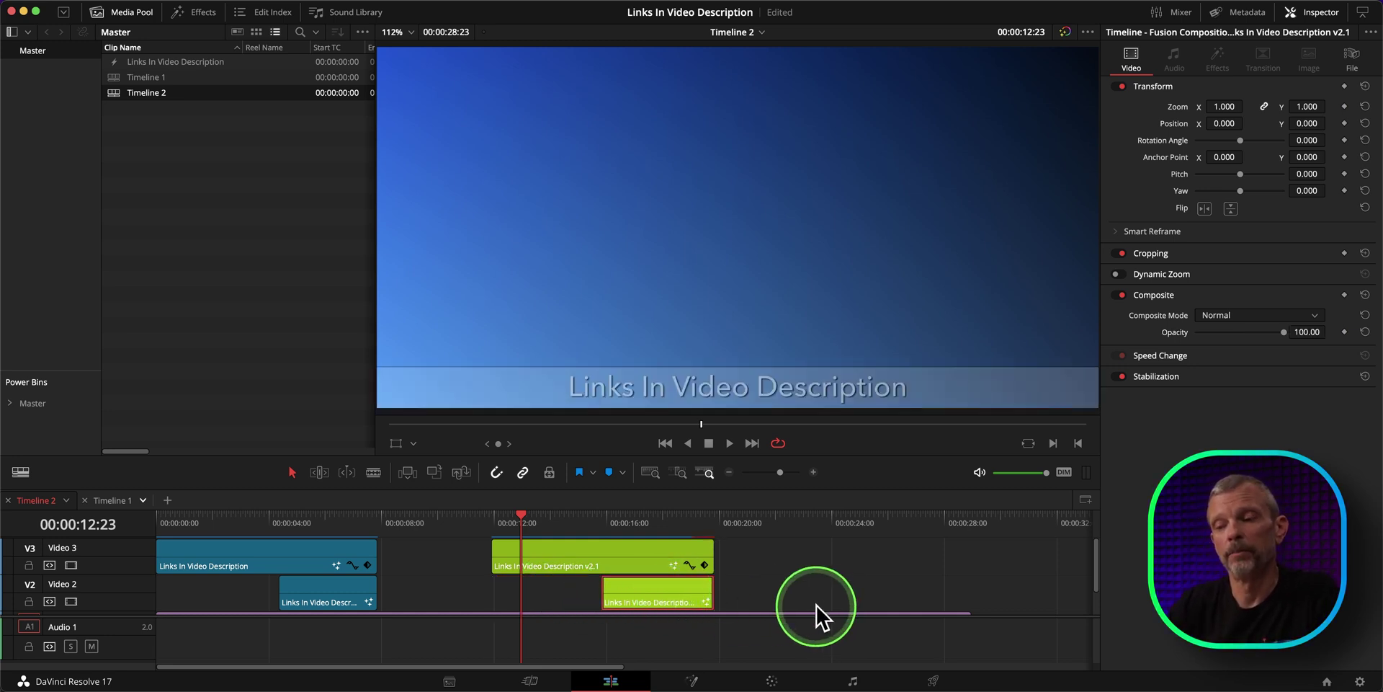
key("space")
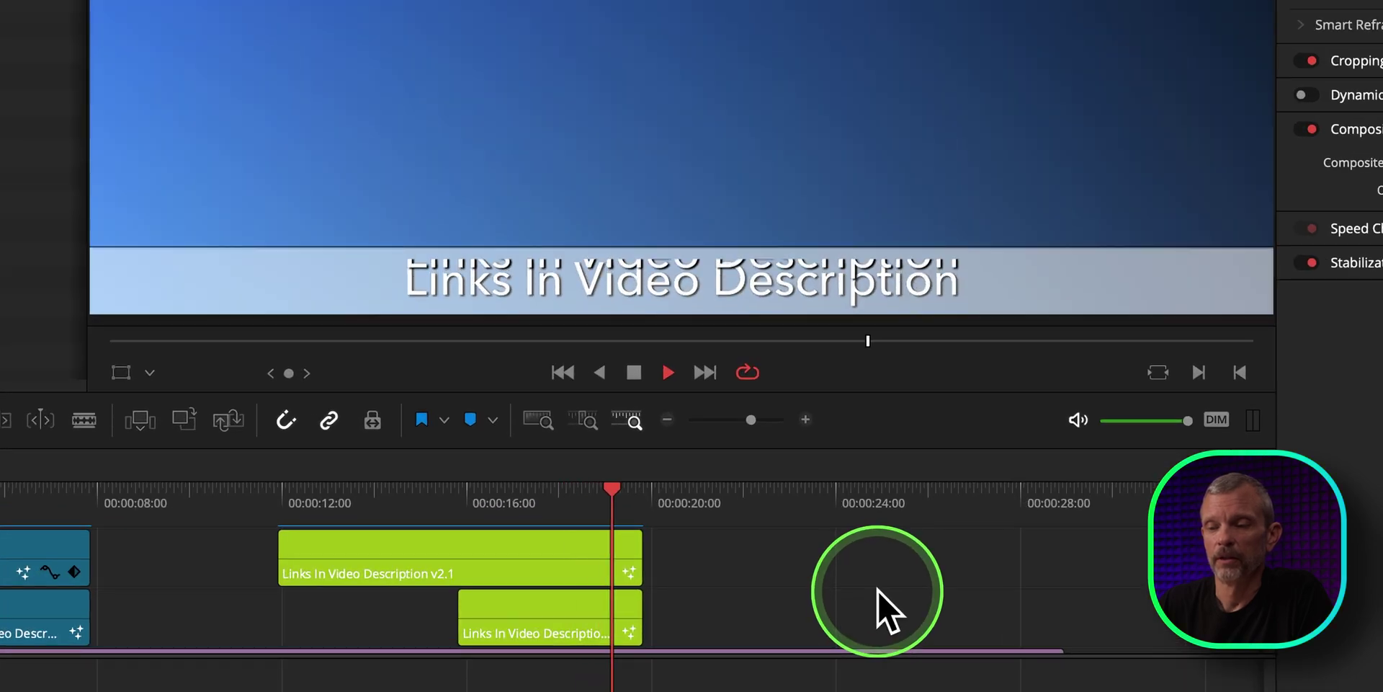
left_click(555, 498)
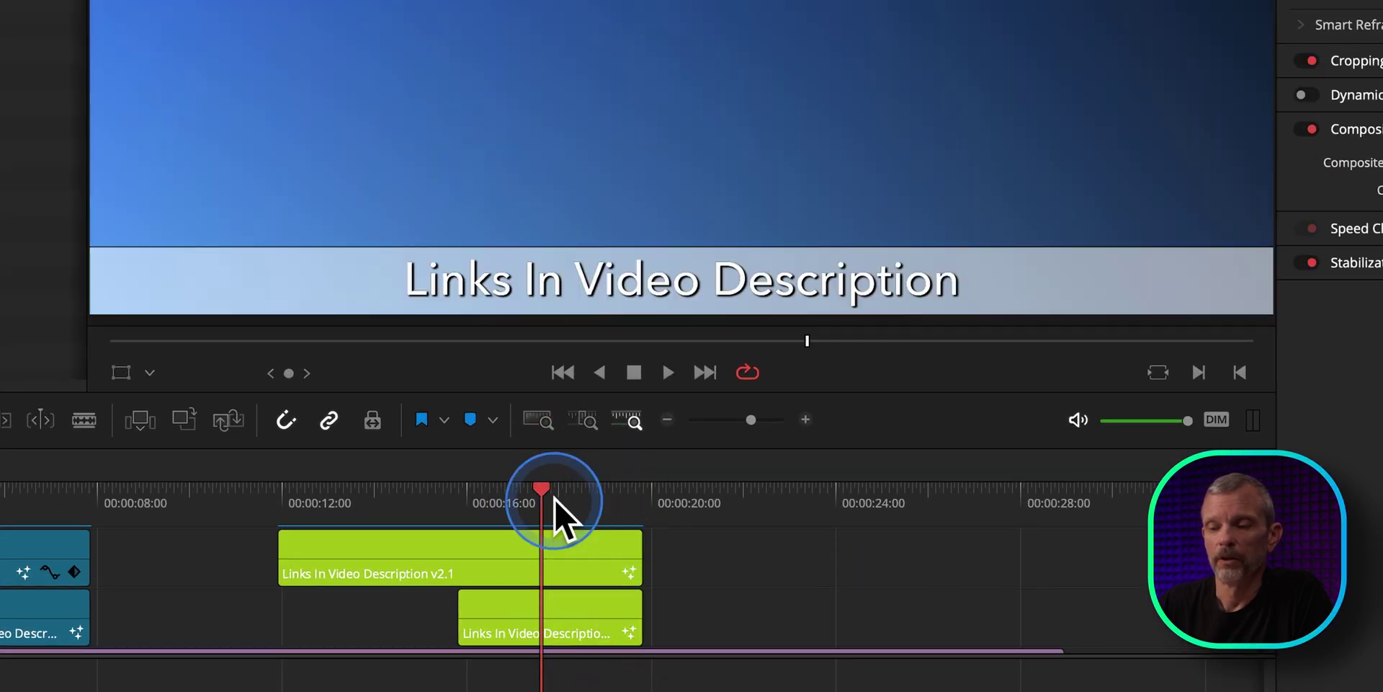
key("space")
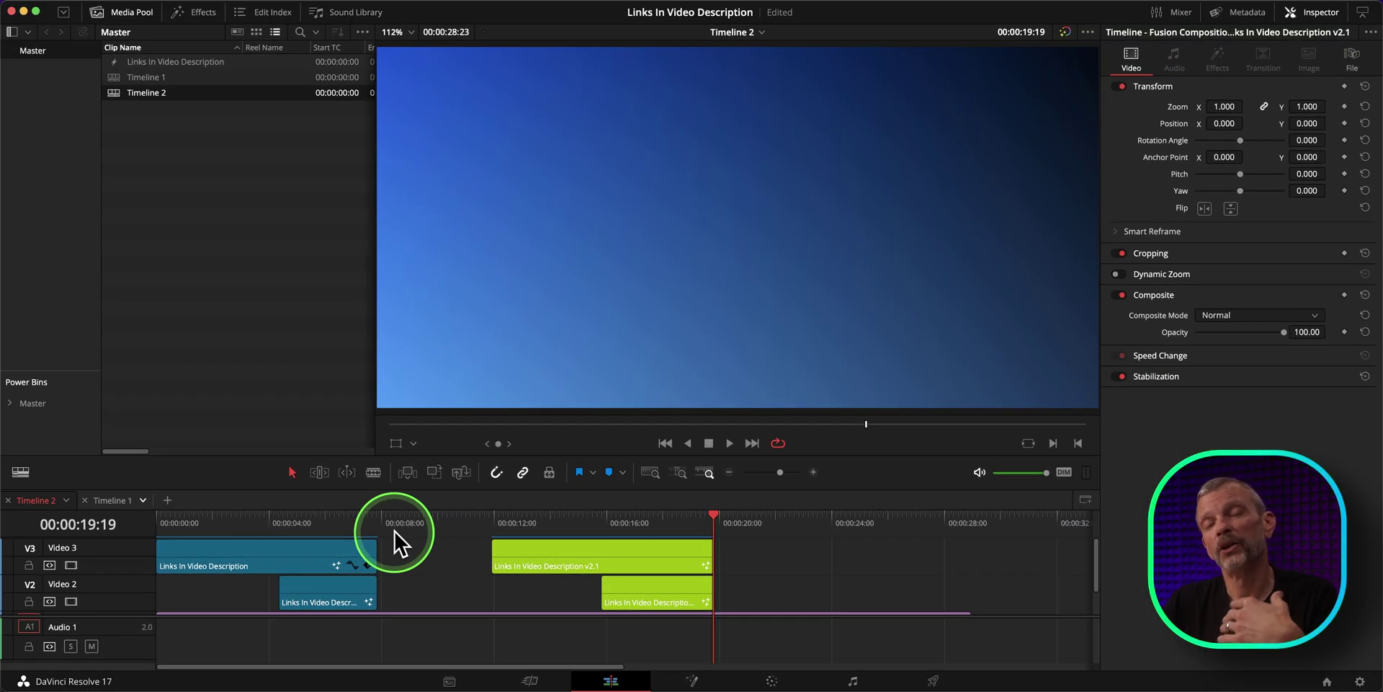
left_click(336, 519)
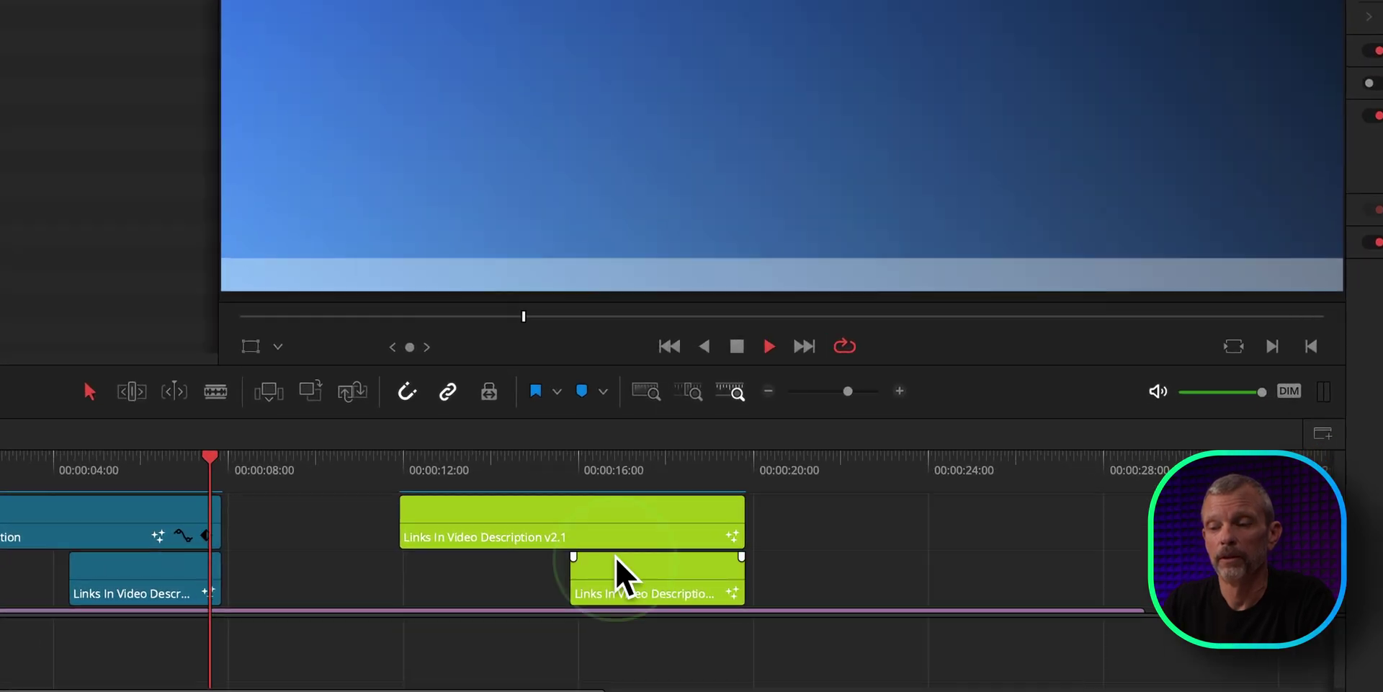
Replay the first title near its end to compare the two versions.
left_click(373, 529)
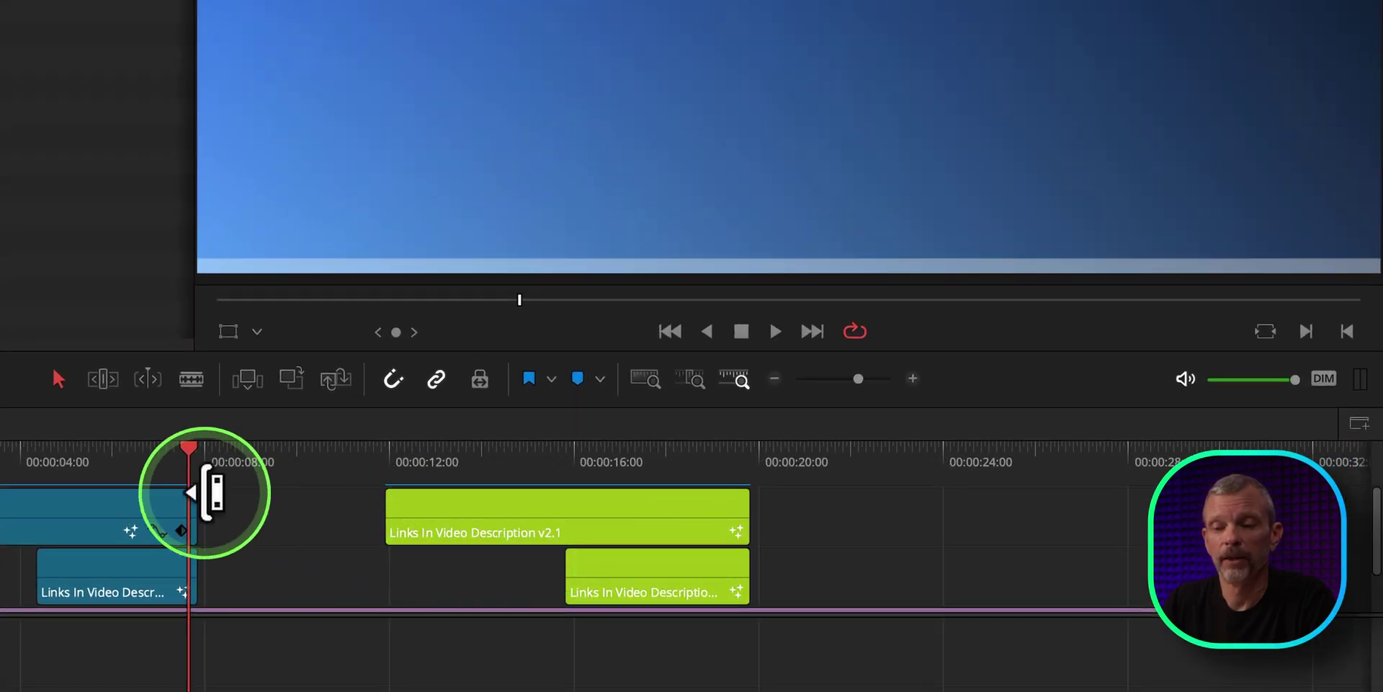
left_click(135, 461)
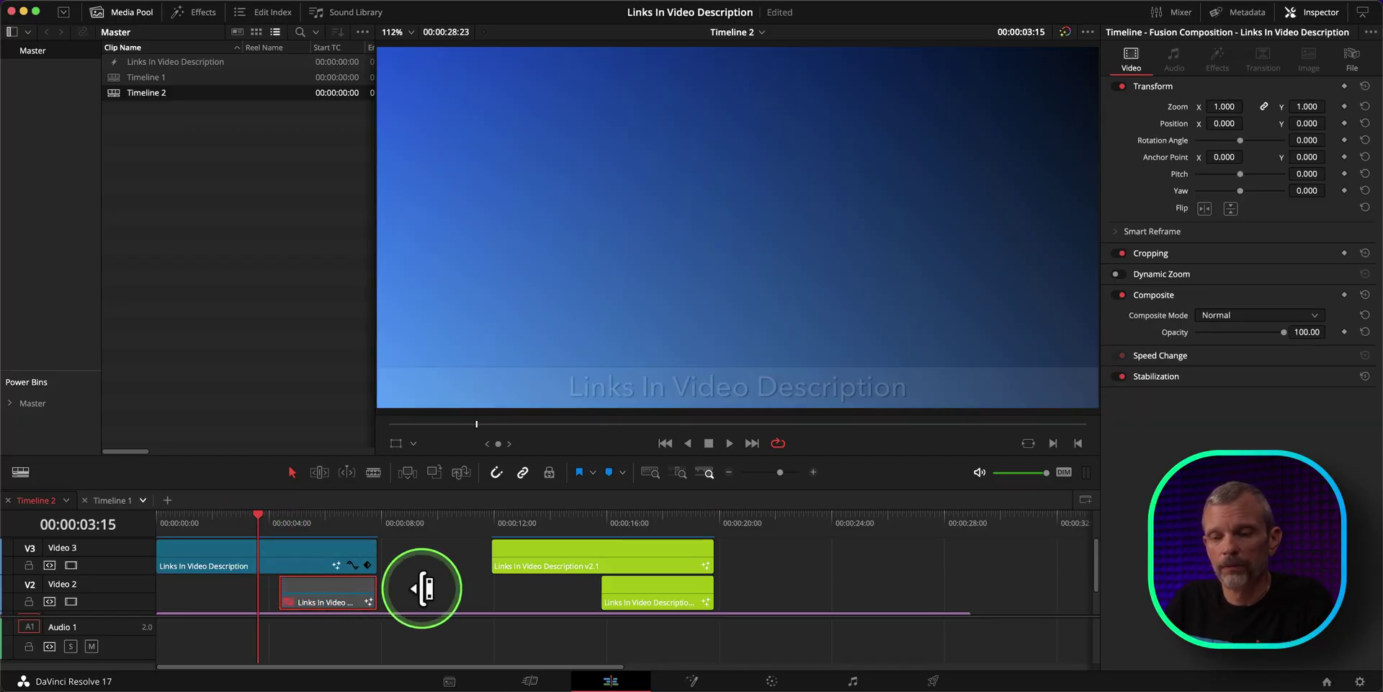
Disable the later title clip on Video 2.
left_click(628, 583)
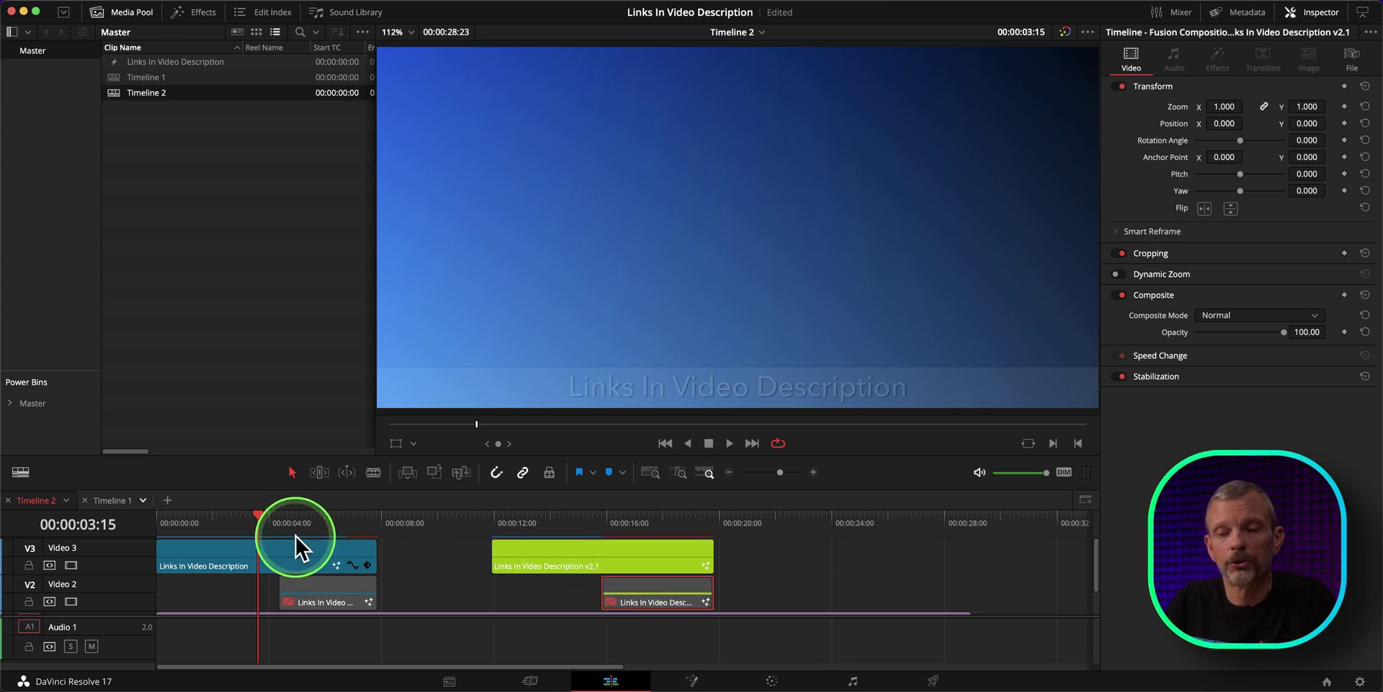
key("Home")
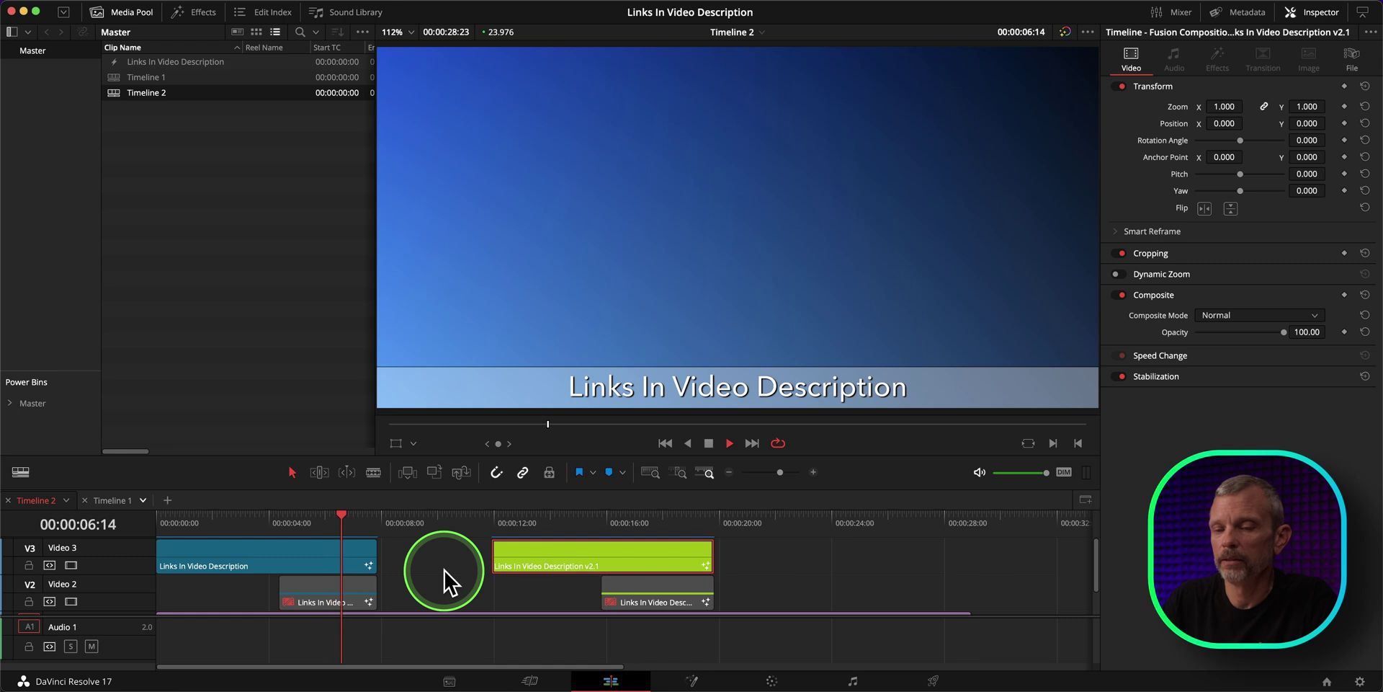
key("space")
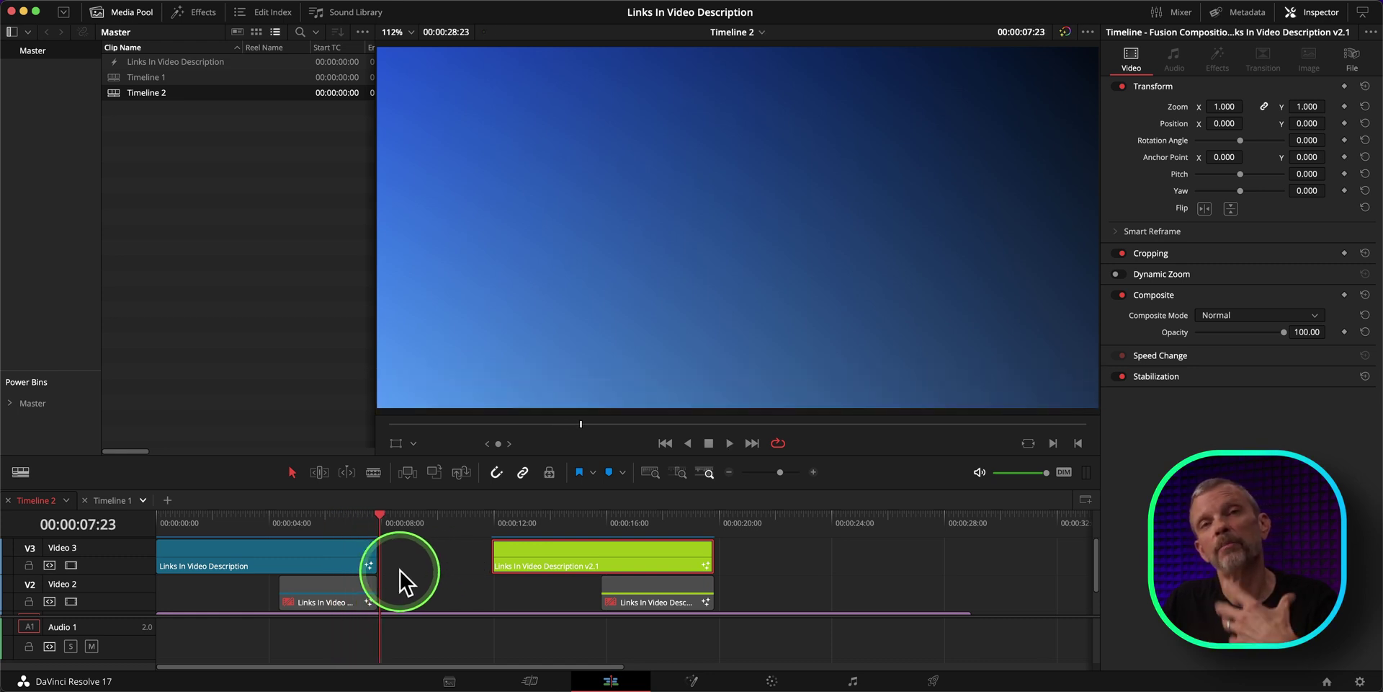
Split the first Video 3 title into two clips at 3:16.
left_click(261, 516)
key("super+b")
key("Home")
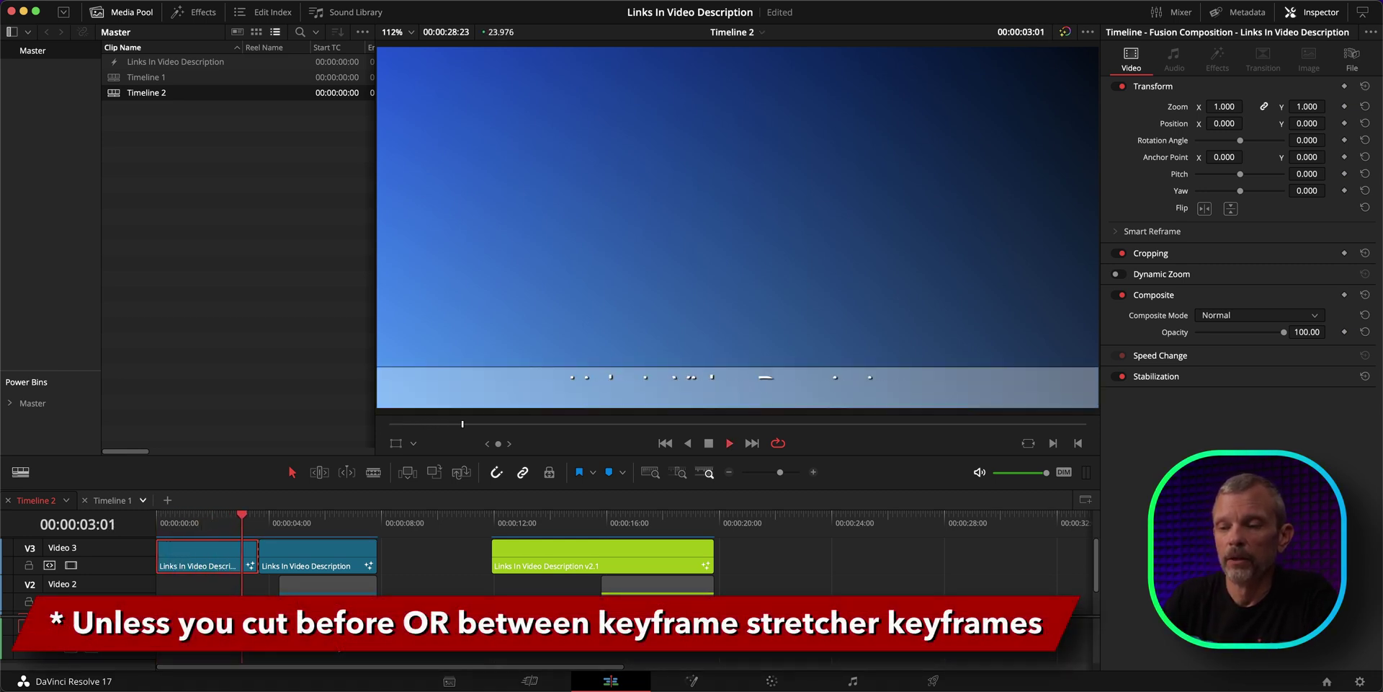
key("space")
key("Left")
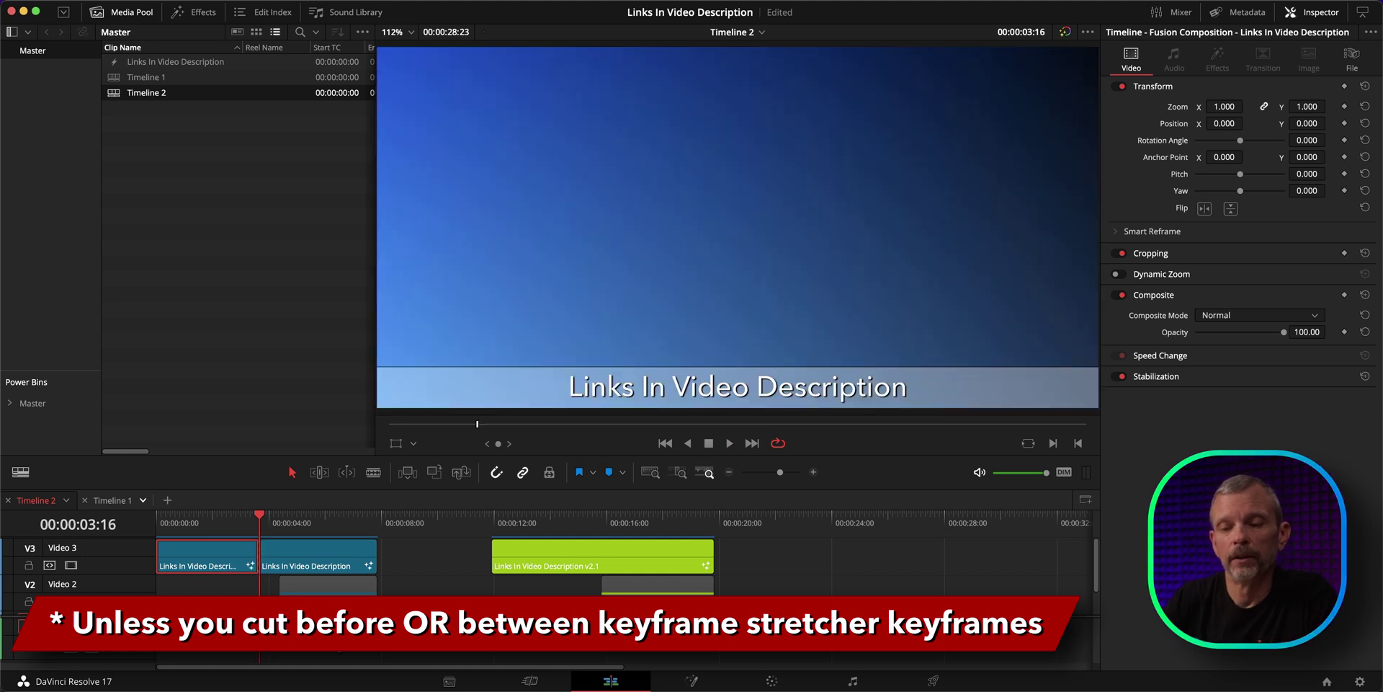
key("Home")
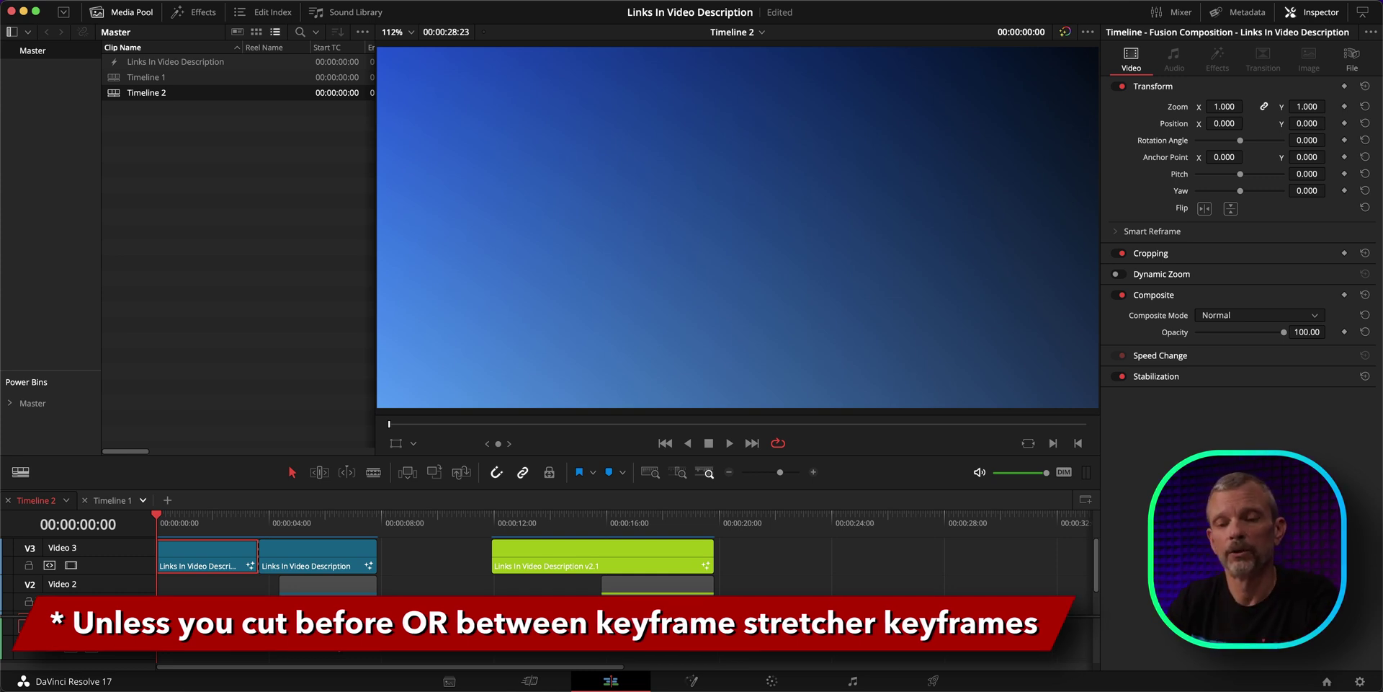
key("space")
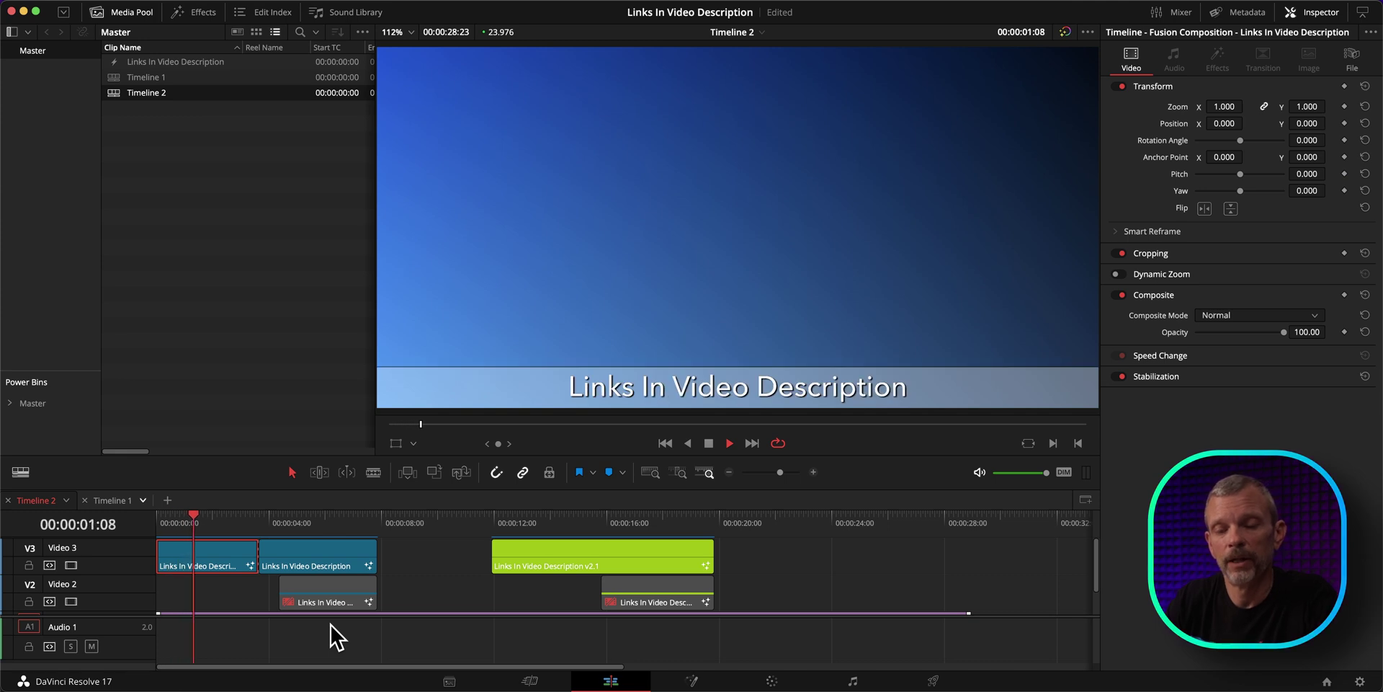